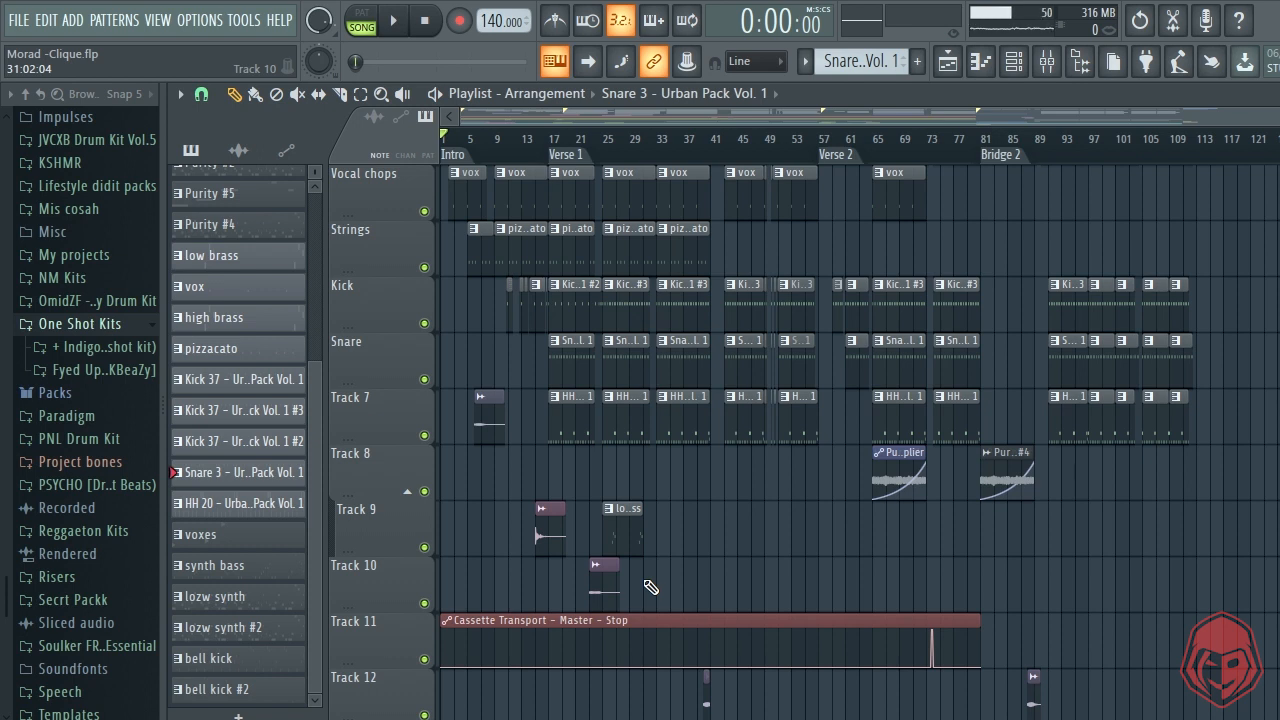
Step: Look over the whole arrangement, from the melodic and drum tracks down to the bell kick, effects and automation tracks
scroll(650, 588, up, 2)
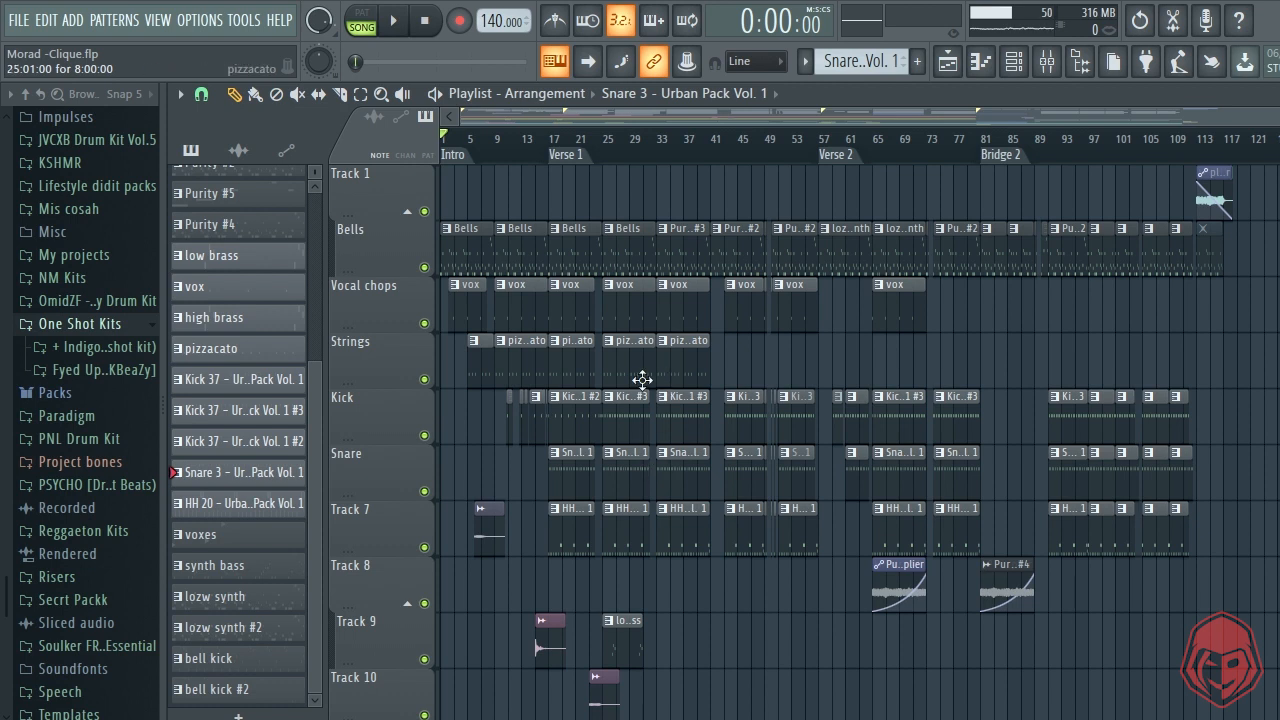
scroll(623, 489, down, 10)
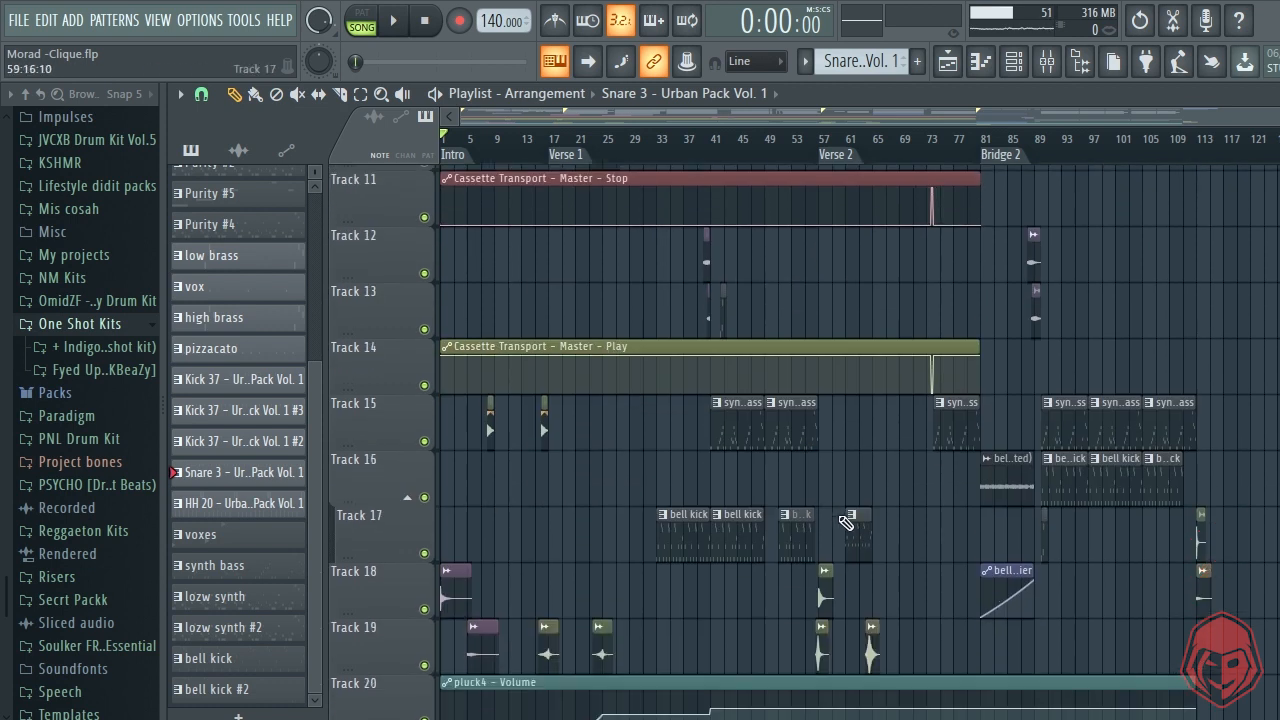
scroll(760, 403, up, 5)
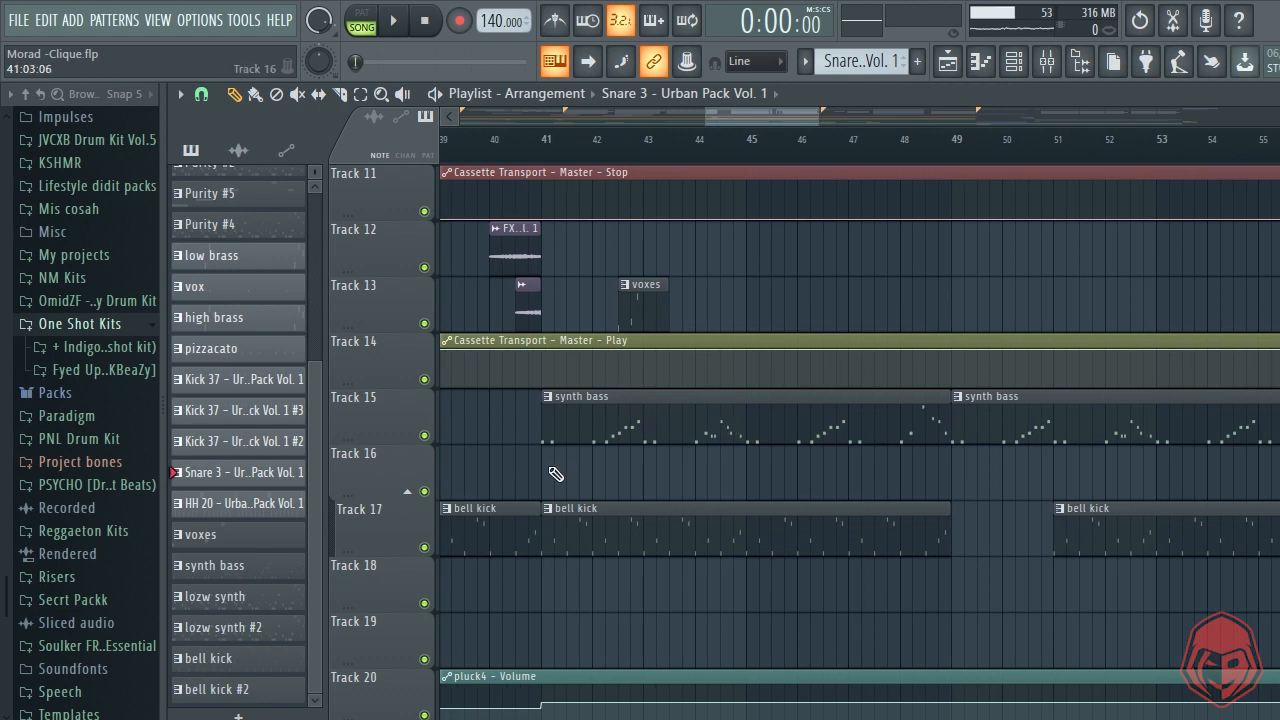
scroll(560, 419, down, 5)
scroll(519, 444, up, 10)
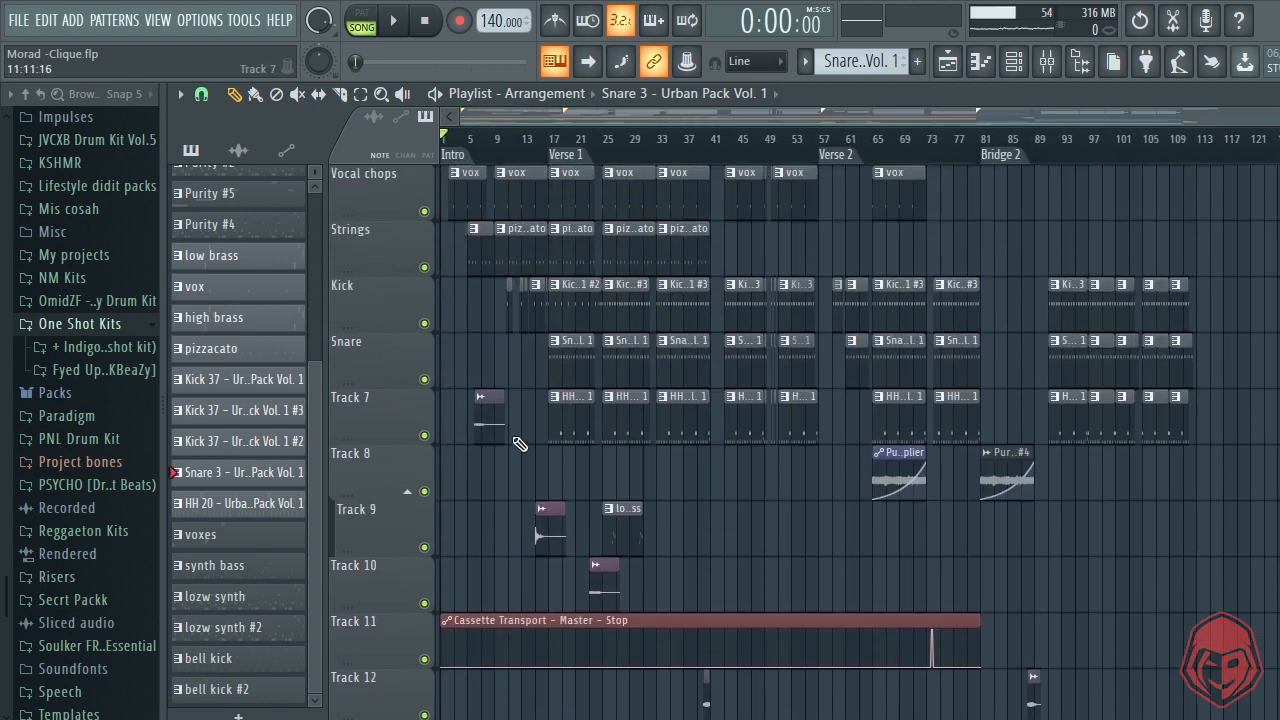
scroll(519, 444, down, 1)
scroll(519, 444, up, 1)
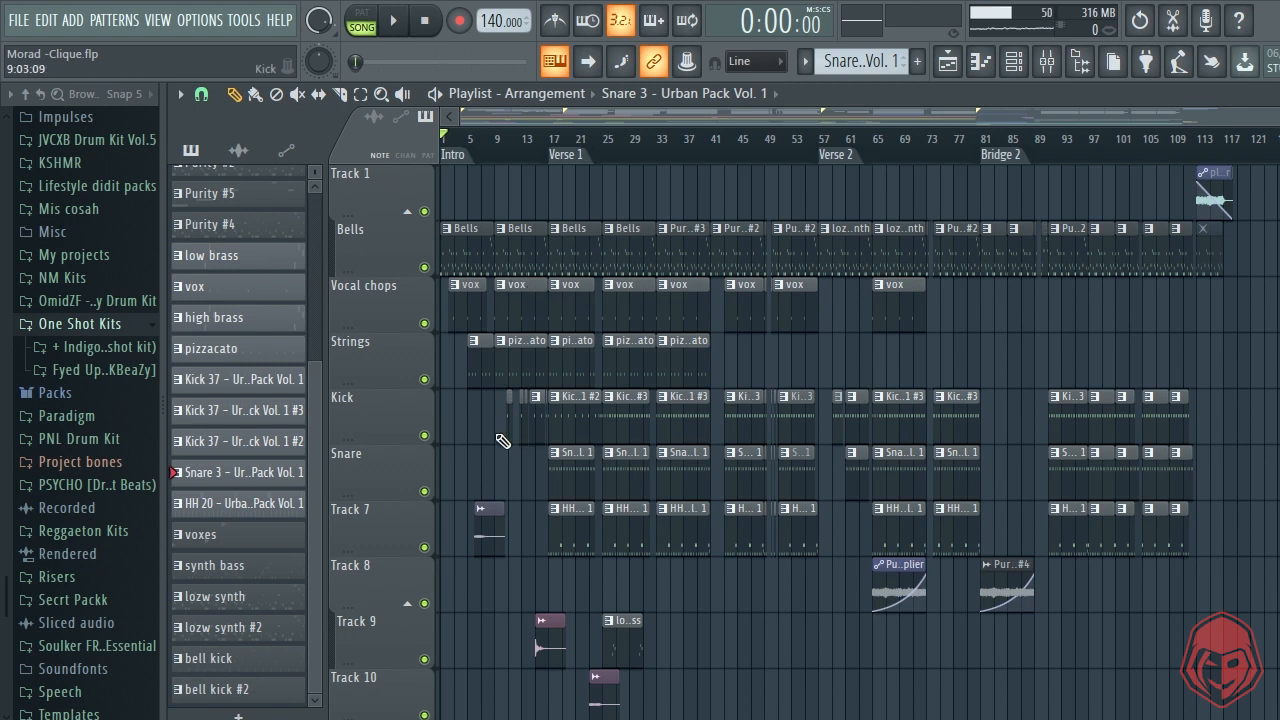
scroll(569, 434, up, 5)
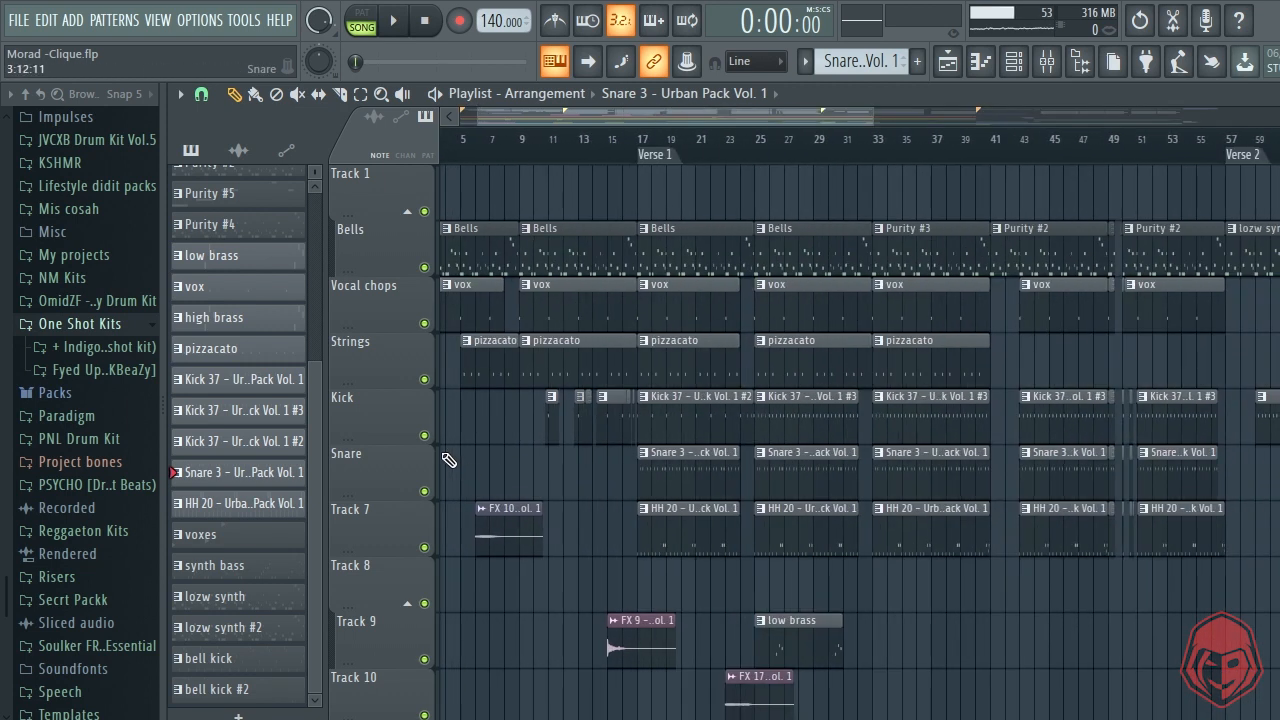
scroll(446, 462, up, 4)
scroll(530, 520, down, 8)
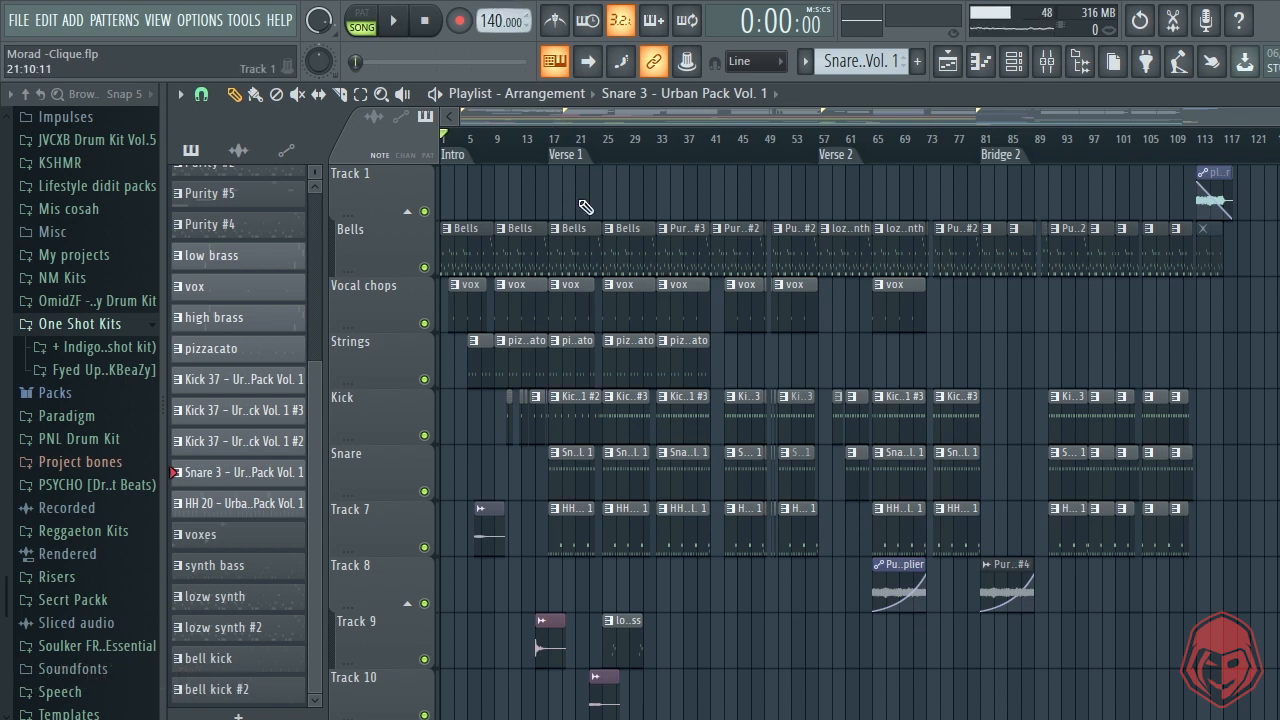
Step: Solo the Bells track and play the intro from bar 1 to hear the bell melody alone
scroll(471, 238, up, 5)
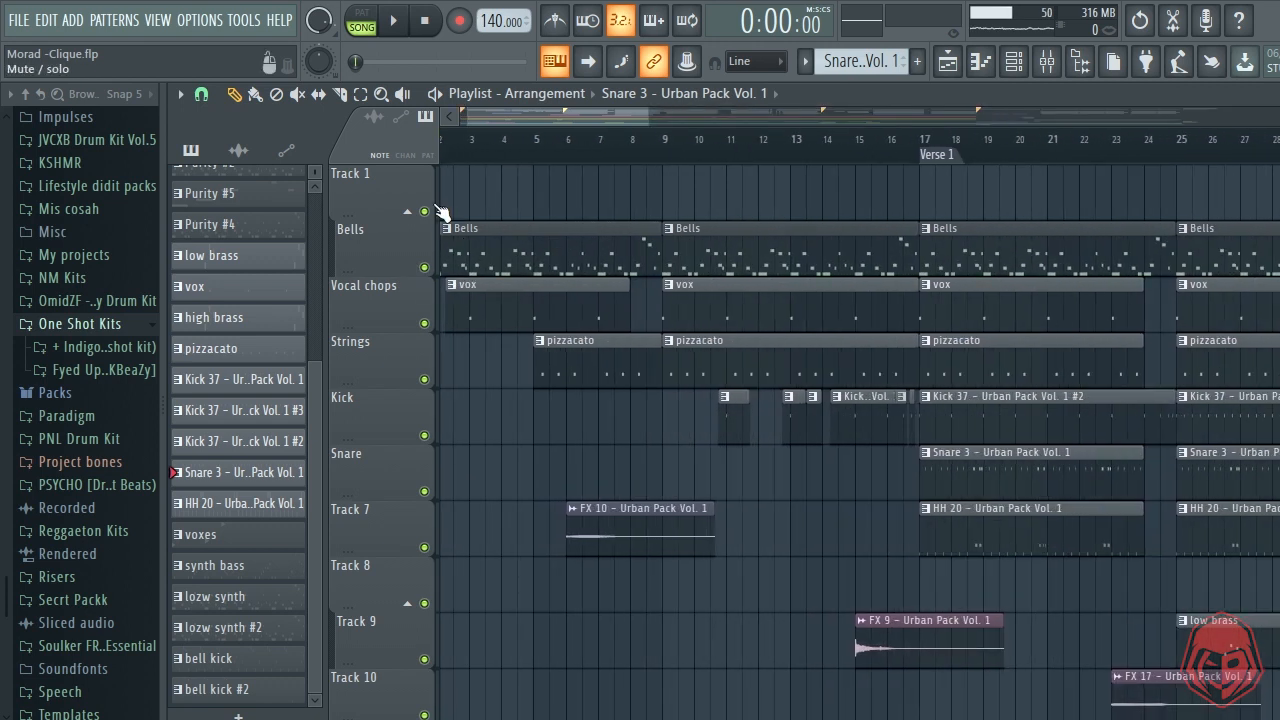
right_click(425, 268)
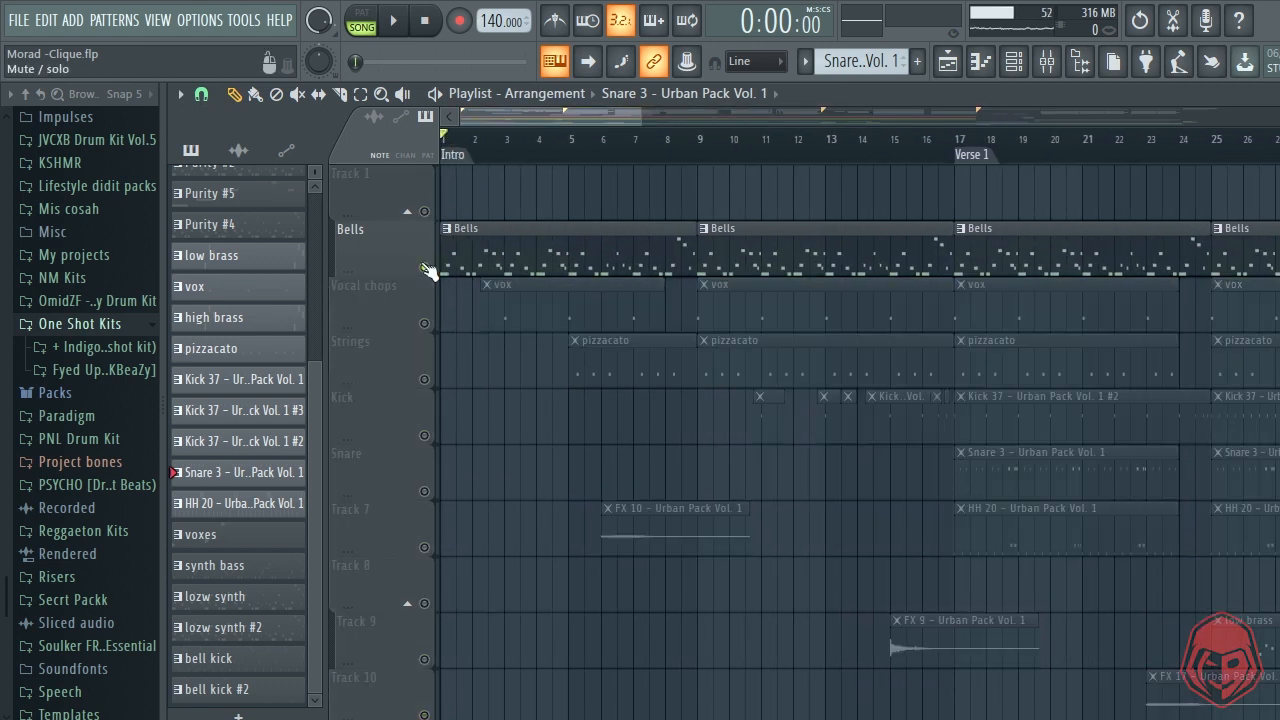
key(space)
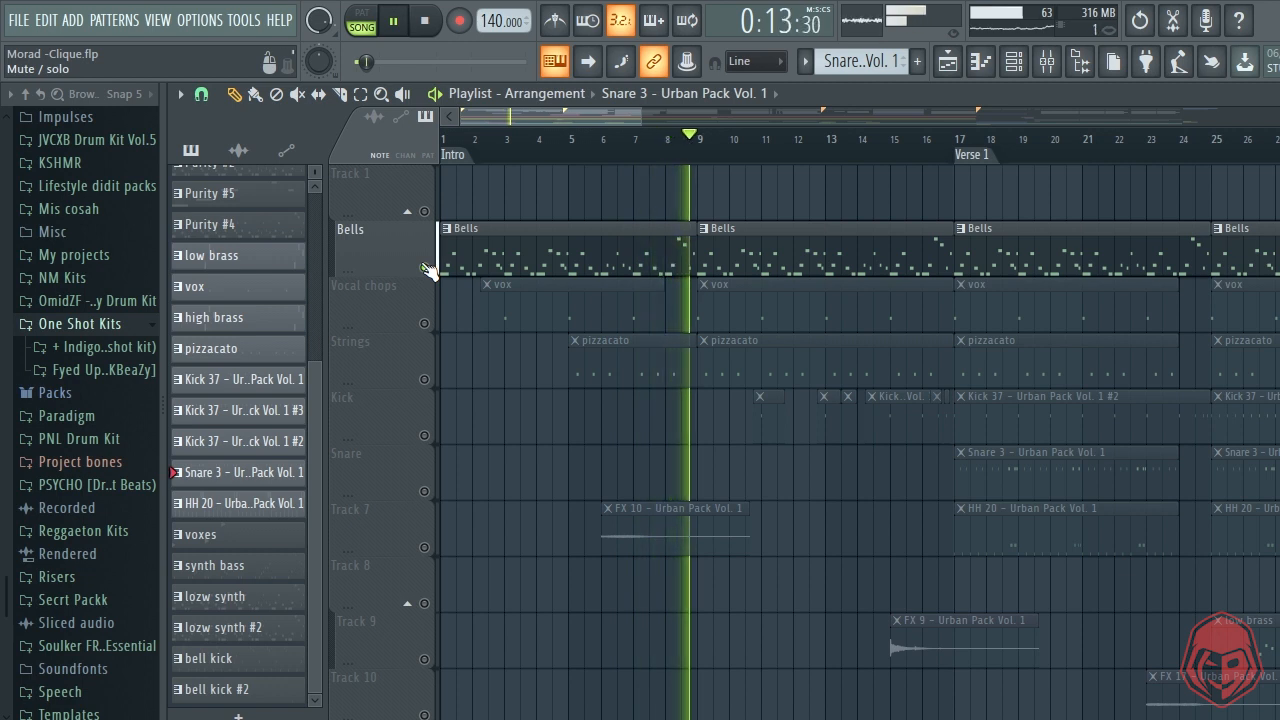
key(space)
Step: Unmute the Vocal chops and Strings tracks while keeping the Bells track active
click(425, 268)
scroll(451, 302, down, 2)
click(427, 270)
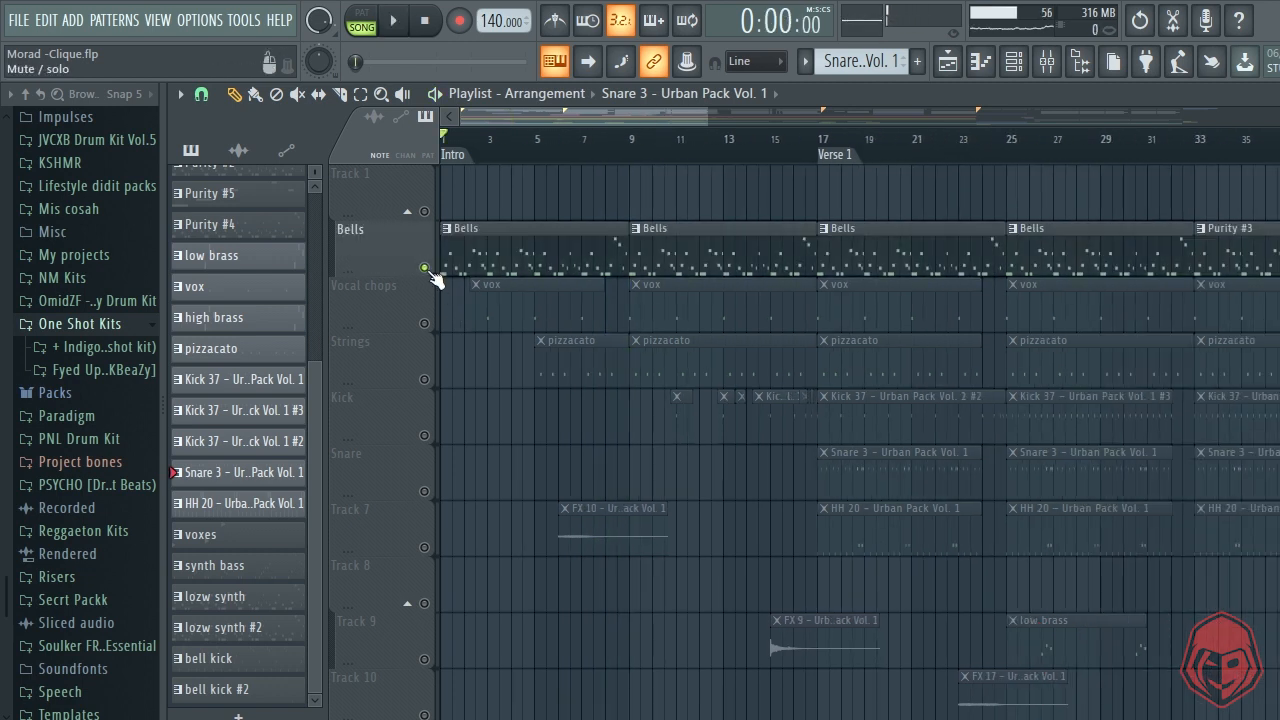
click(425, 324)
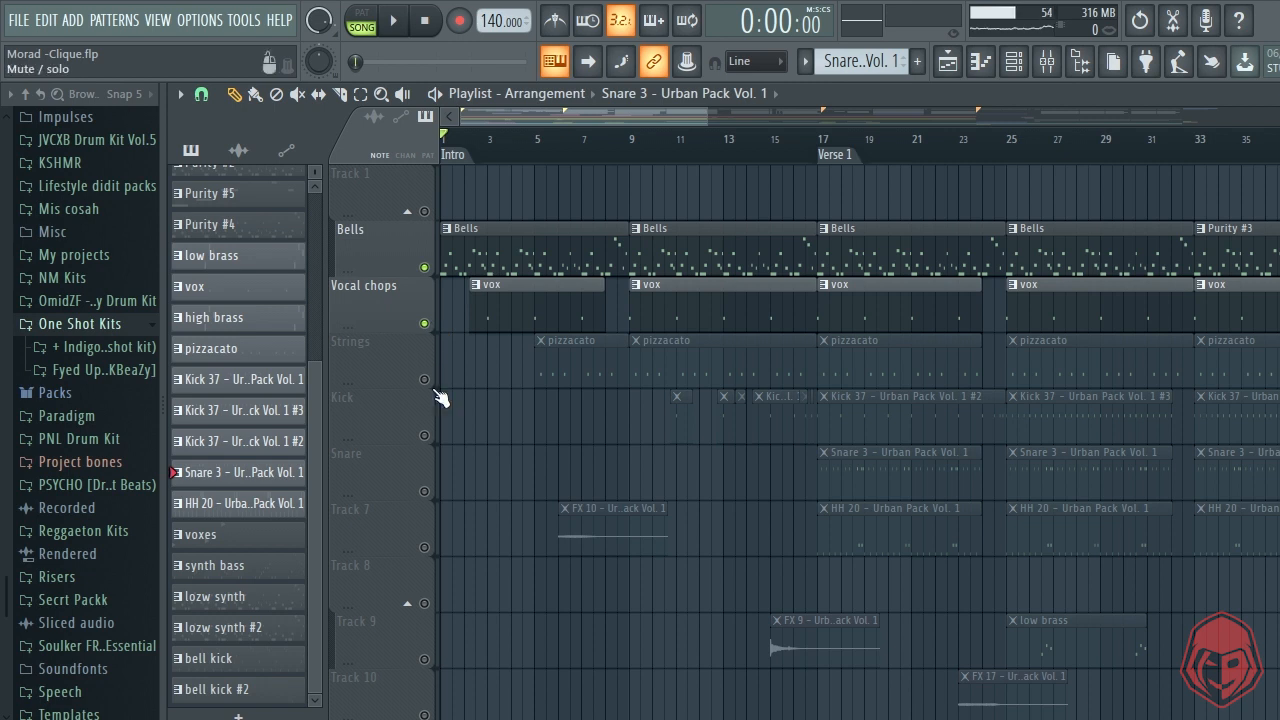
click(425, 380)
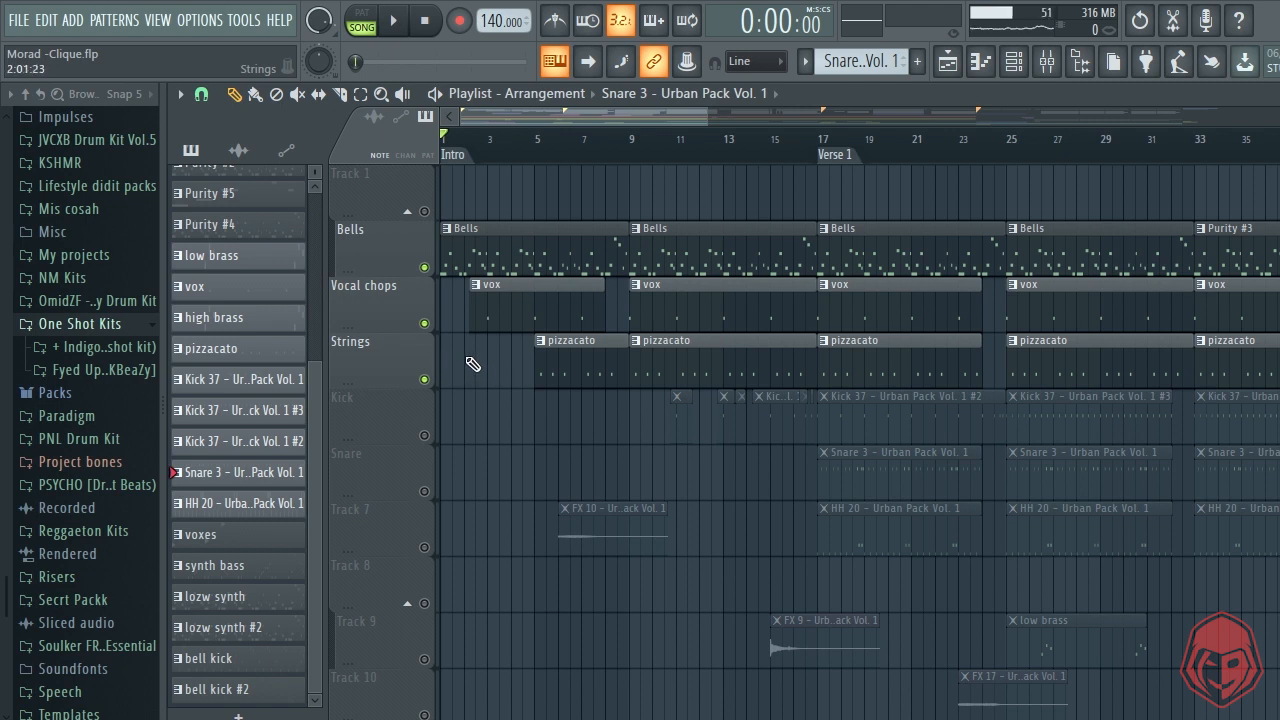
Step: Mute the Bells track and play the vocal chops from bar 3
scroll(472, 364, up, 2)
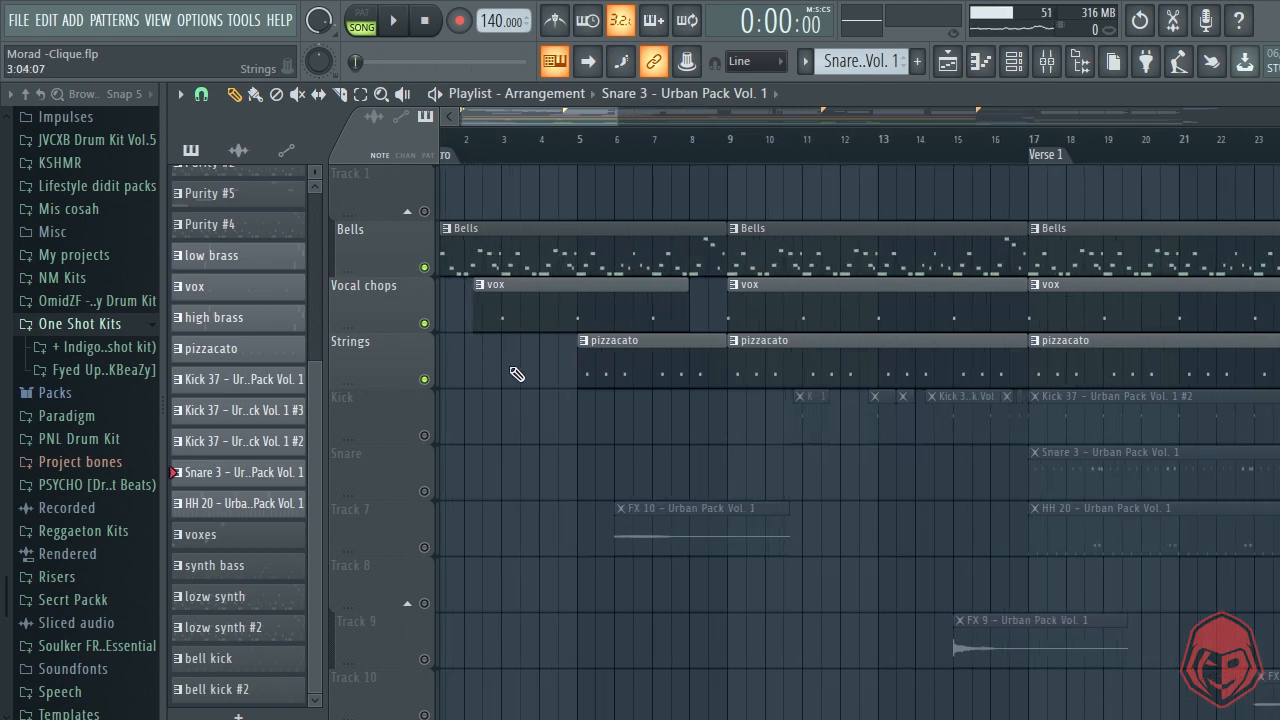
scroll(517, 374, up, 3)
click(545, 140)
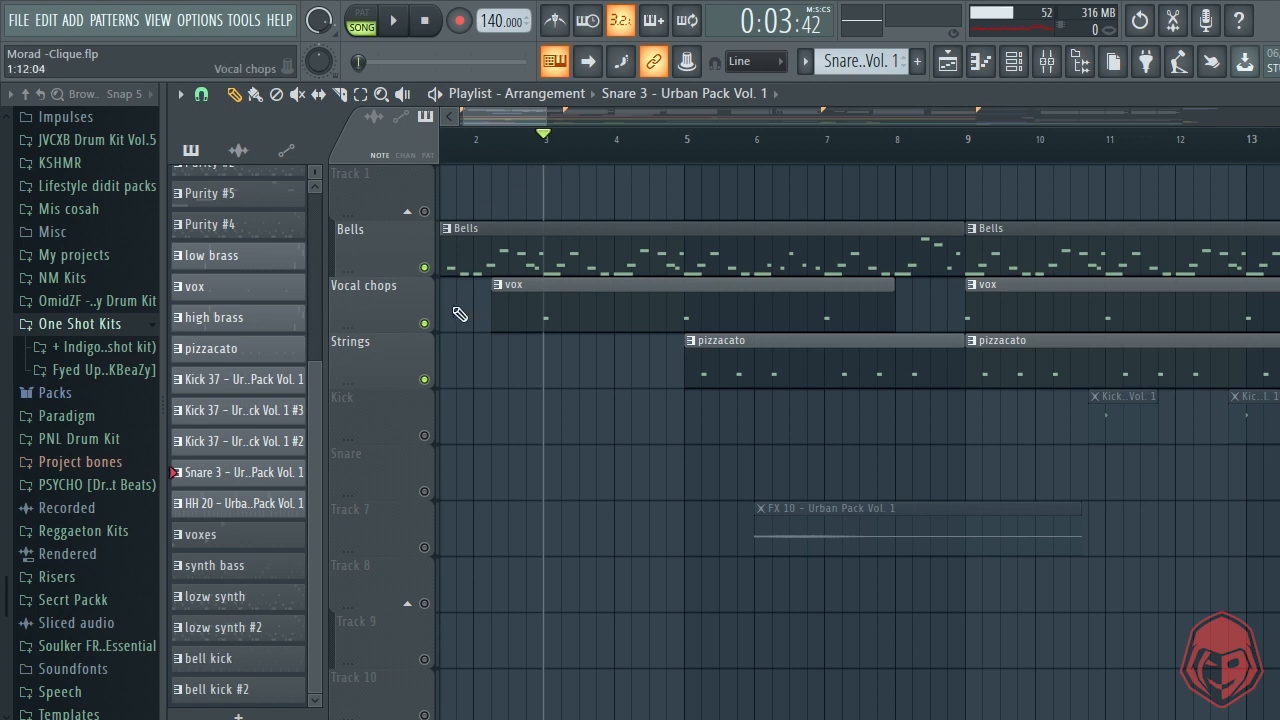
click(426, 268)
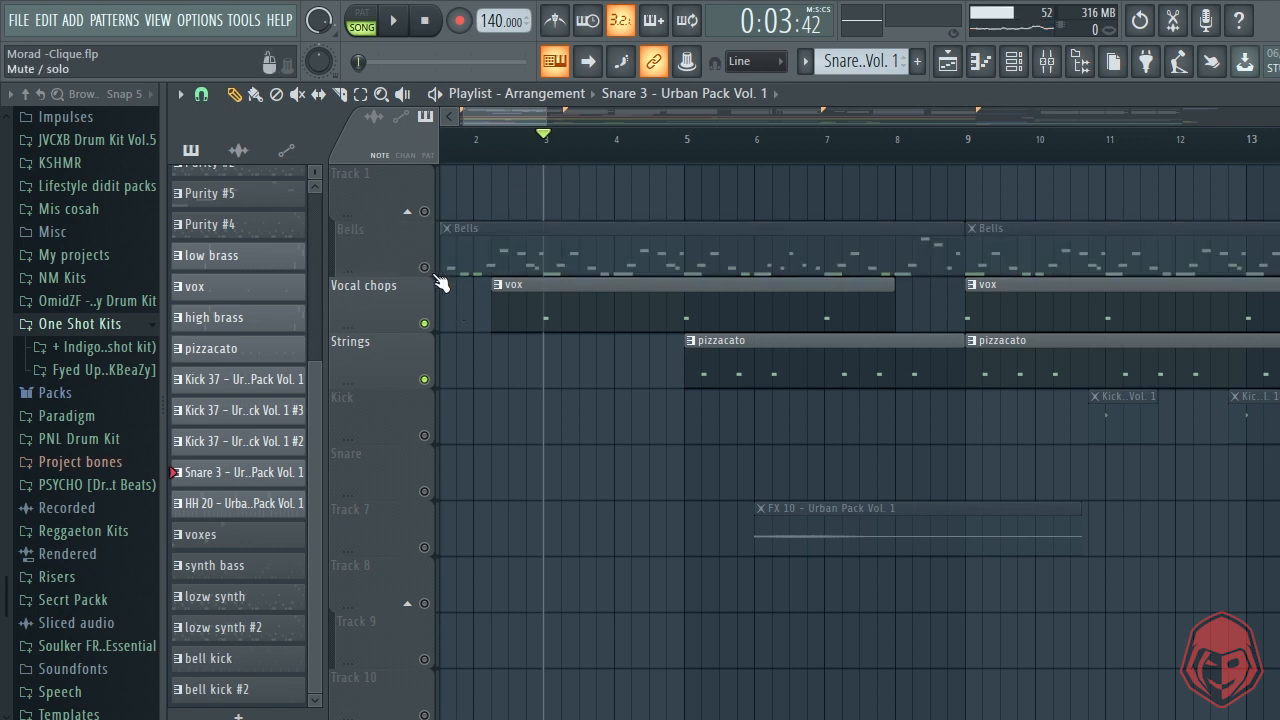
key(space)
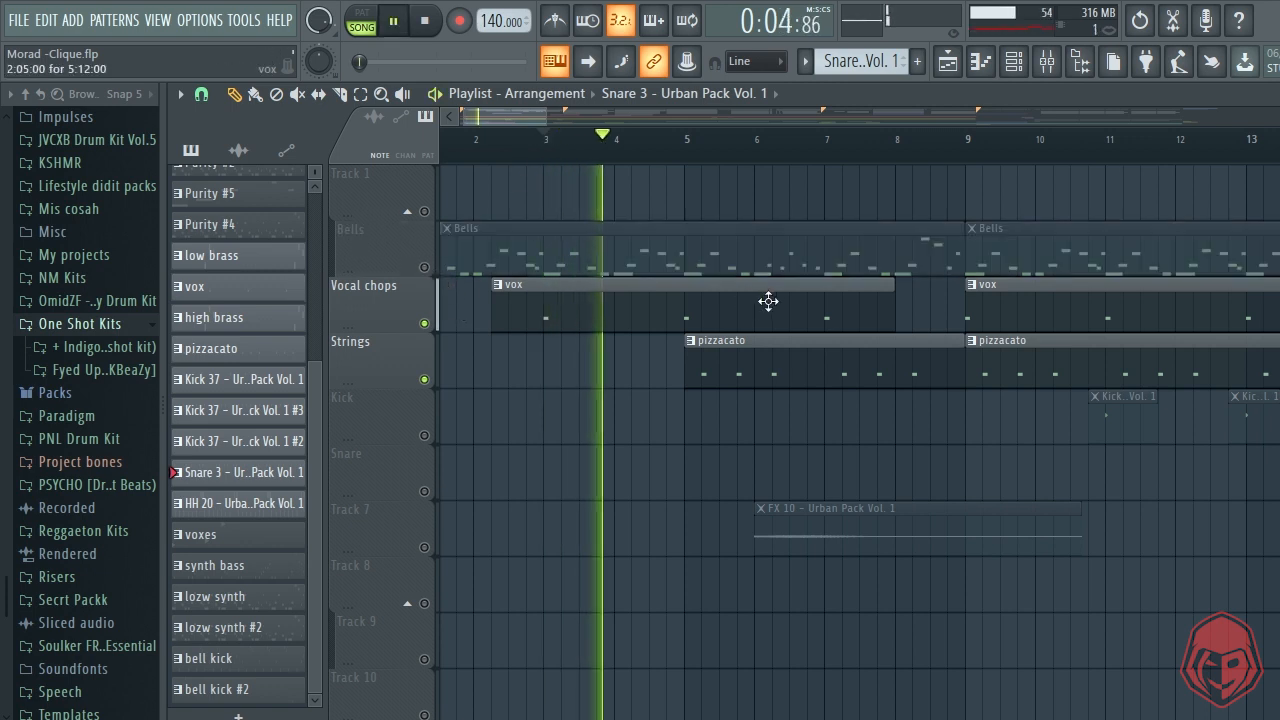
key(space)
Step: Mute the Vocal chops track and play the pizzicato strings alone from bar 5
click(424, 323)
click(687, 141)
scroll(992, 457, up, 3)
scroll(610, 470, down, 4)
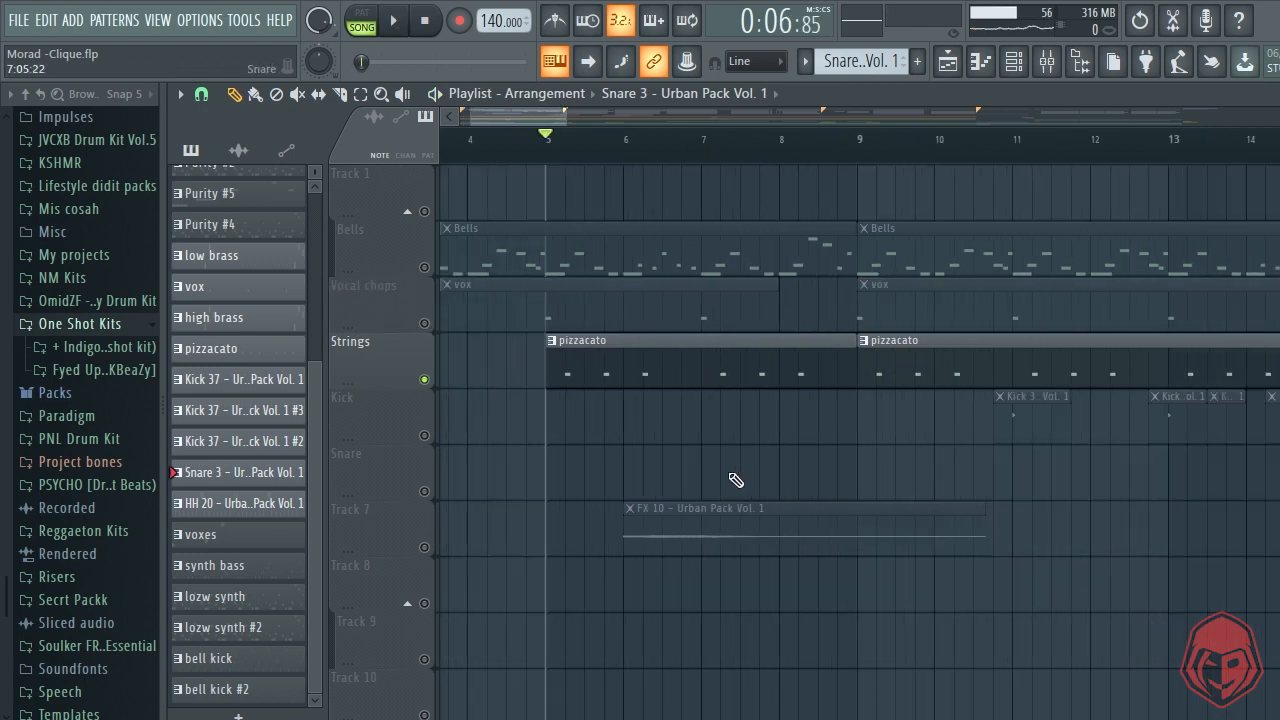
key(space)
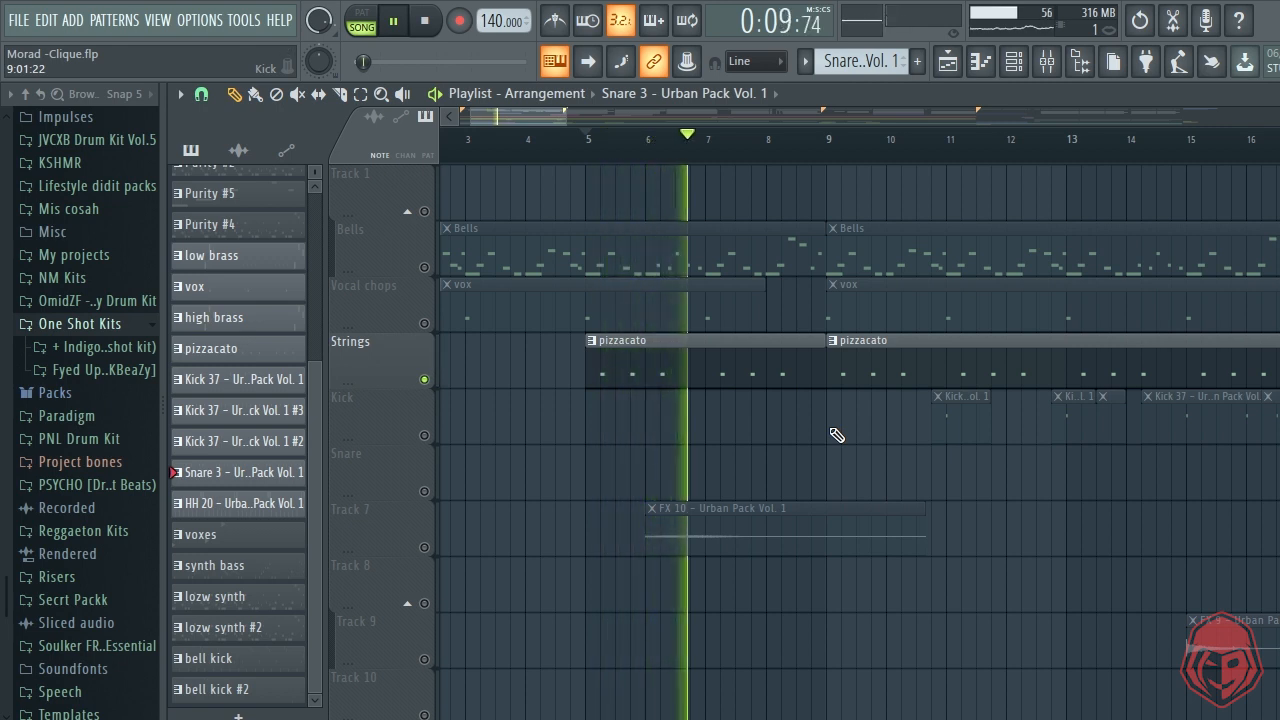
key(space)
Step: Unmute the Vocal chops and Bells tracks and play them together with the strings from bar 5
click(424, 323)
click(424, 267)
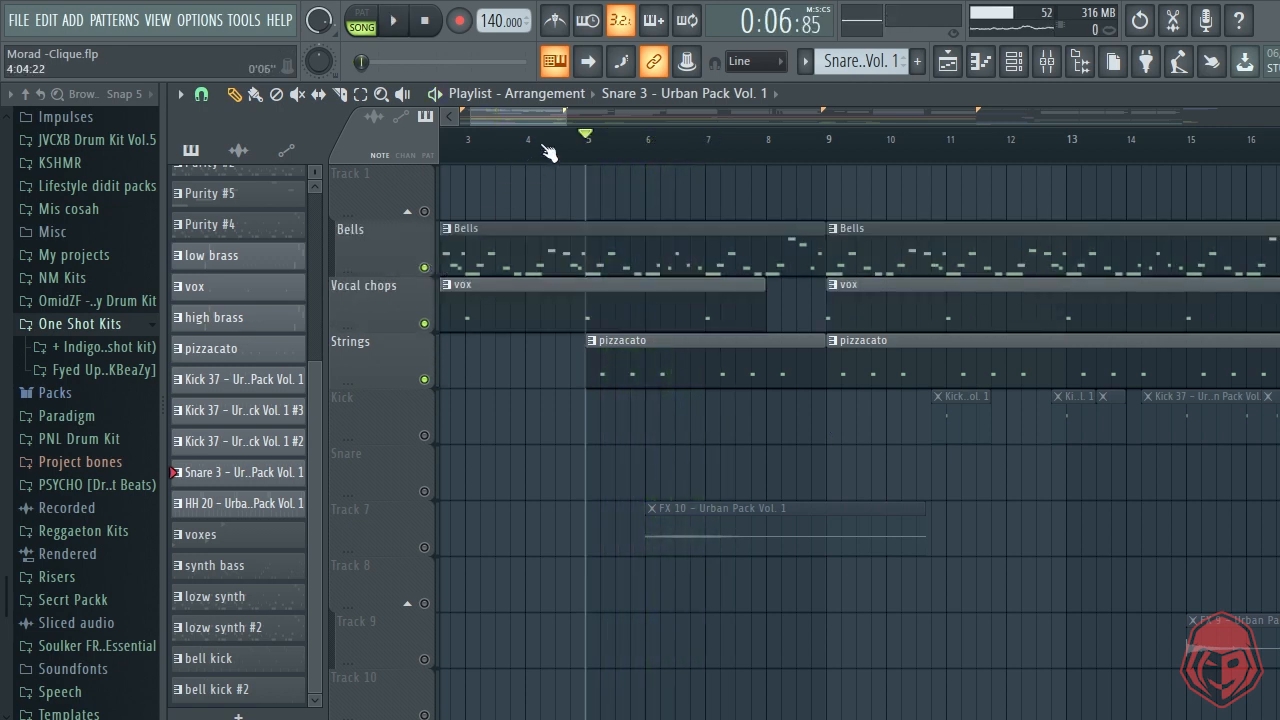
key(space)
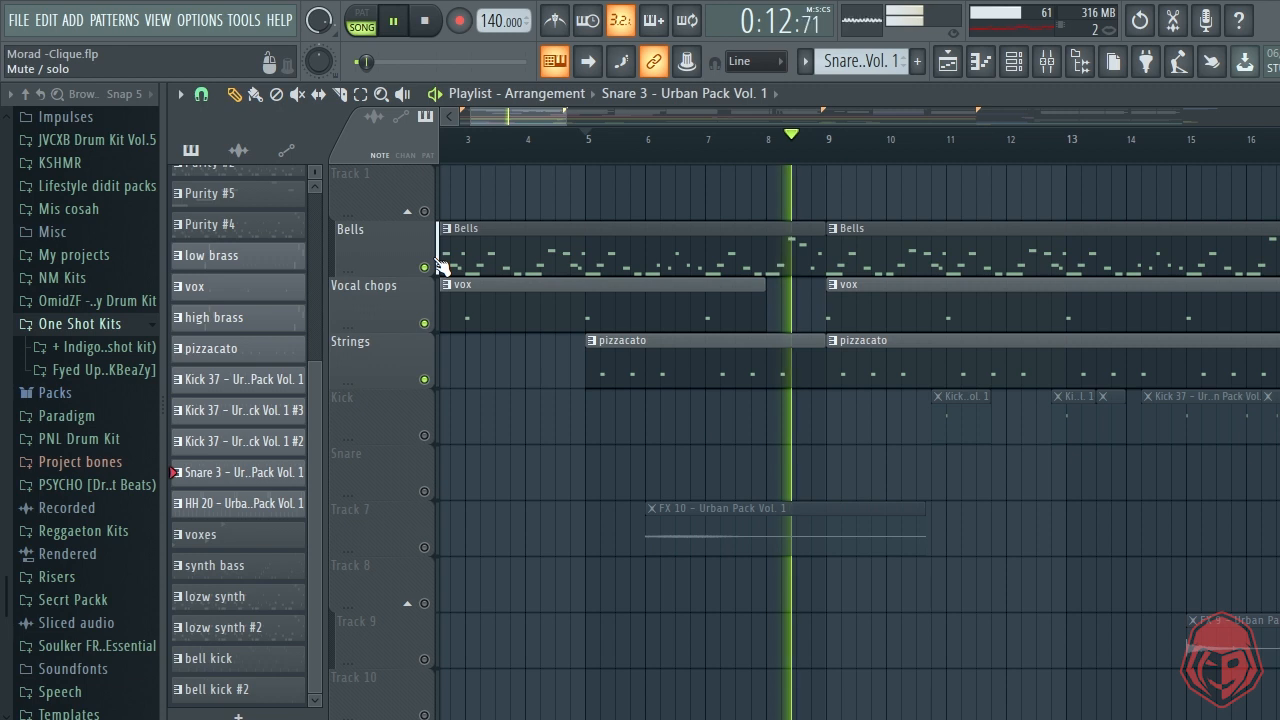
key(space)
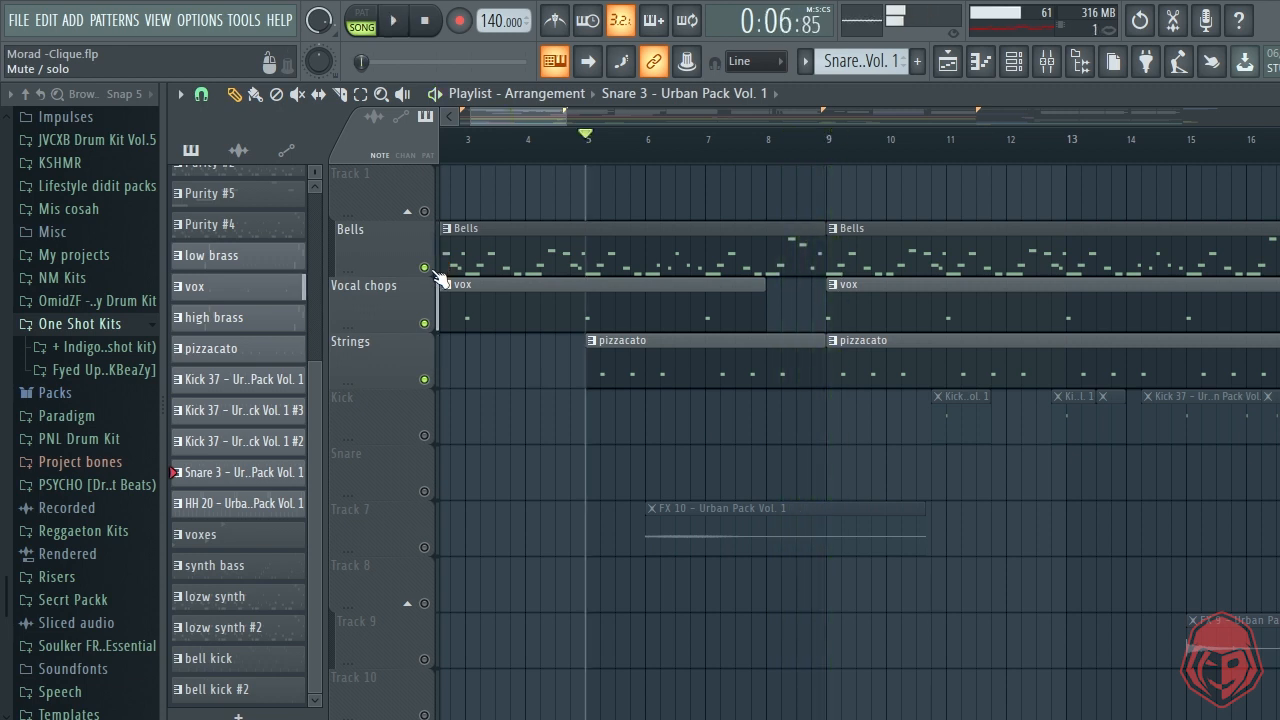
Step: Restore all muted tracks and examine how the drums, effects, synth bass and bell kick are laid out across the sections
scroll(460, 284, down, 5)
scroll(491, 266, down, 5)
scroll(515, 330, up, 2)
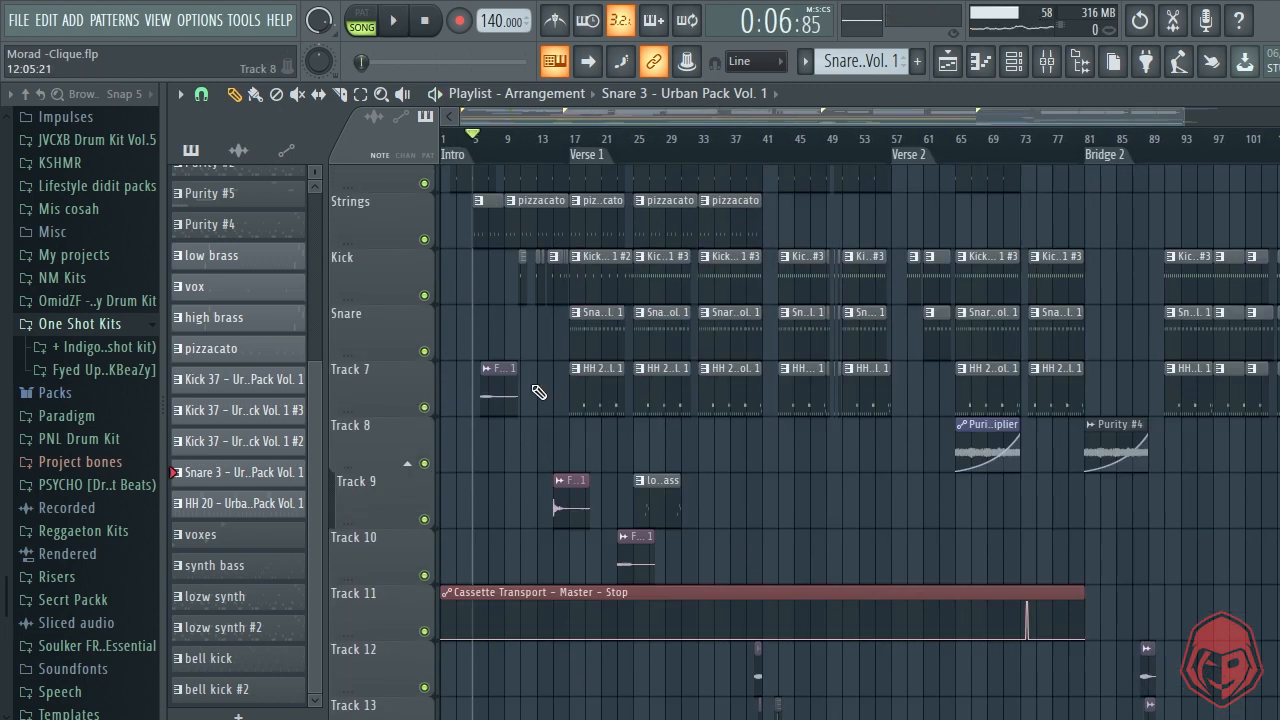
scroll(540, 385, up, 3)
scroll(600, 360, down, 4)
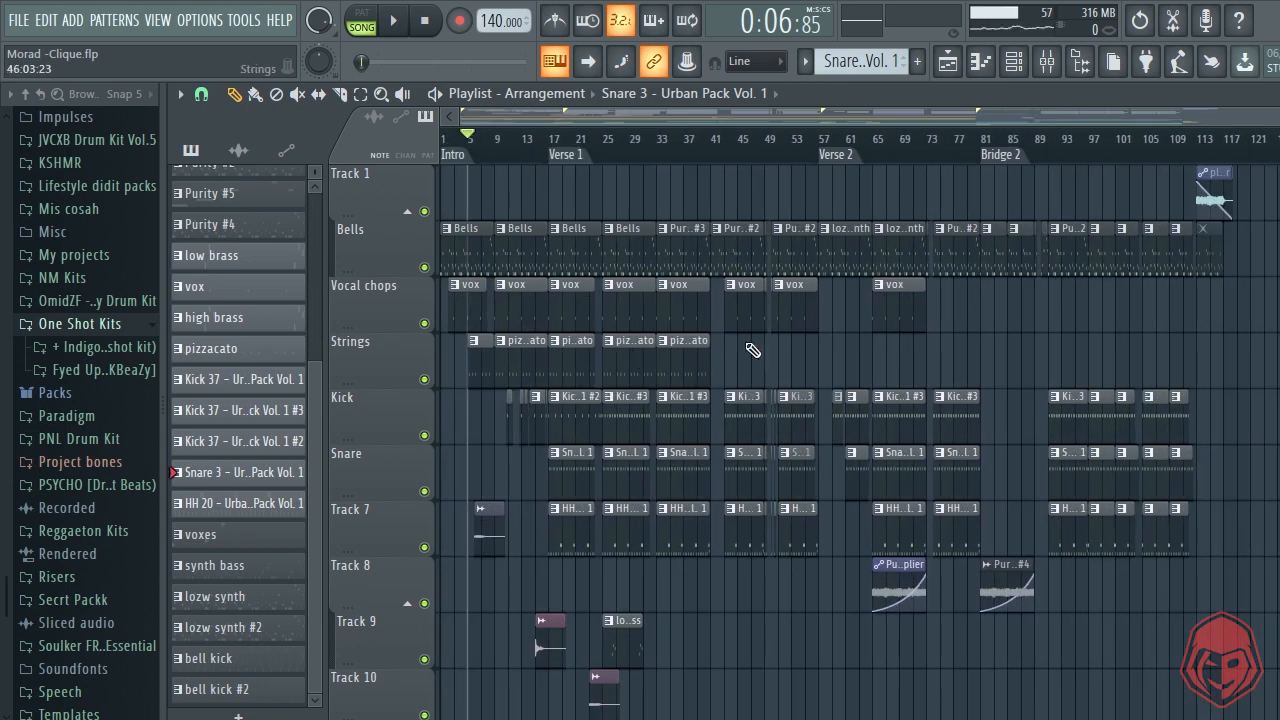
scroll(745, 347, up, 4)
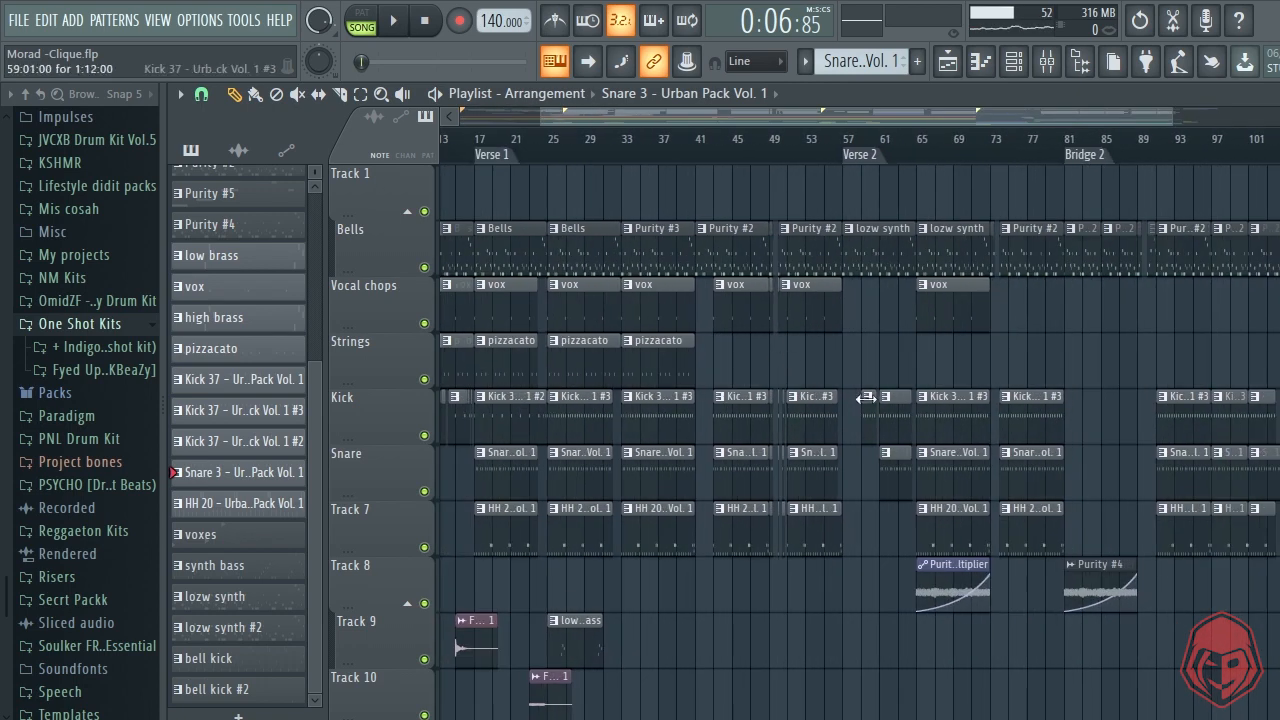
scroll(745, 350, down, 4)
scroll(790, 392, down, 5)
scroll(785, 390, up, 4)
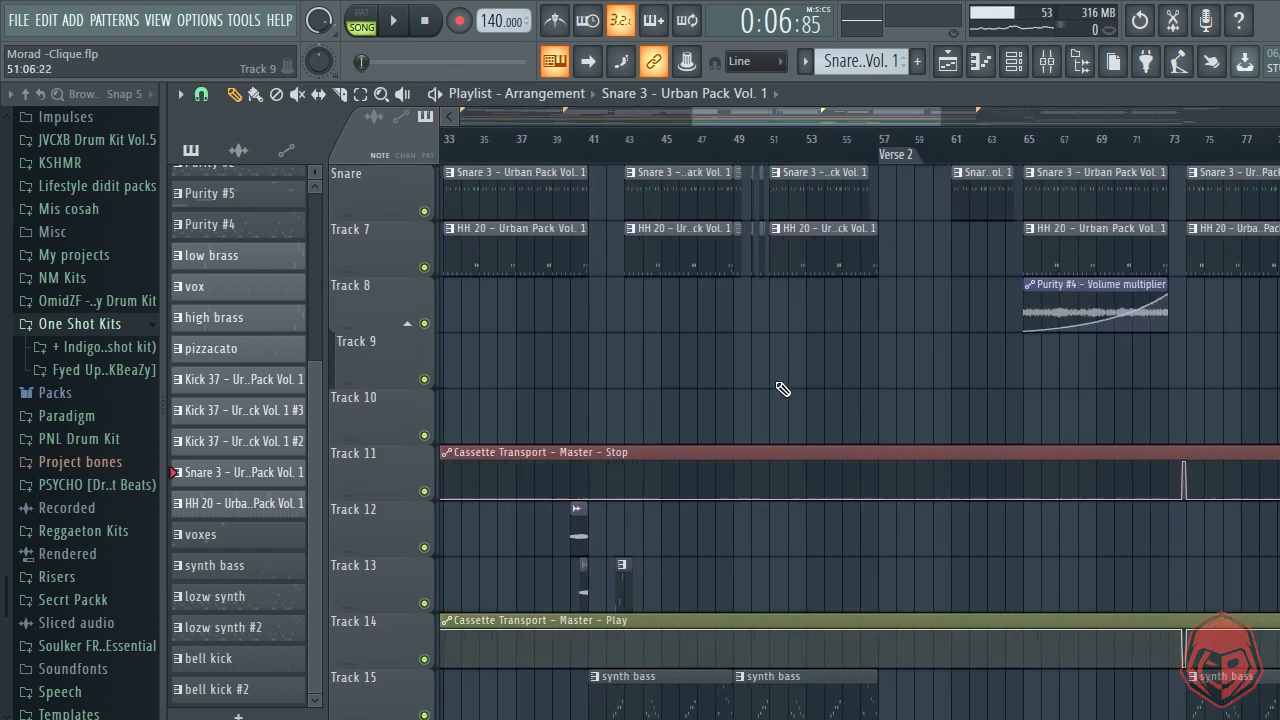
scroll(456, 338, up, 5)
scroll(472, 350, down, 7)
scroll(474, 350, down, 6)
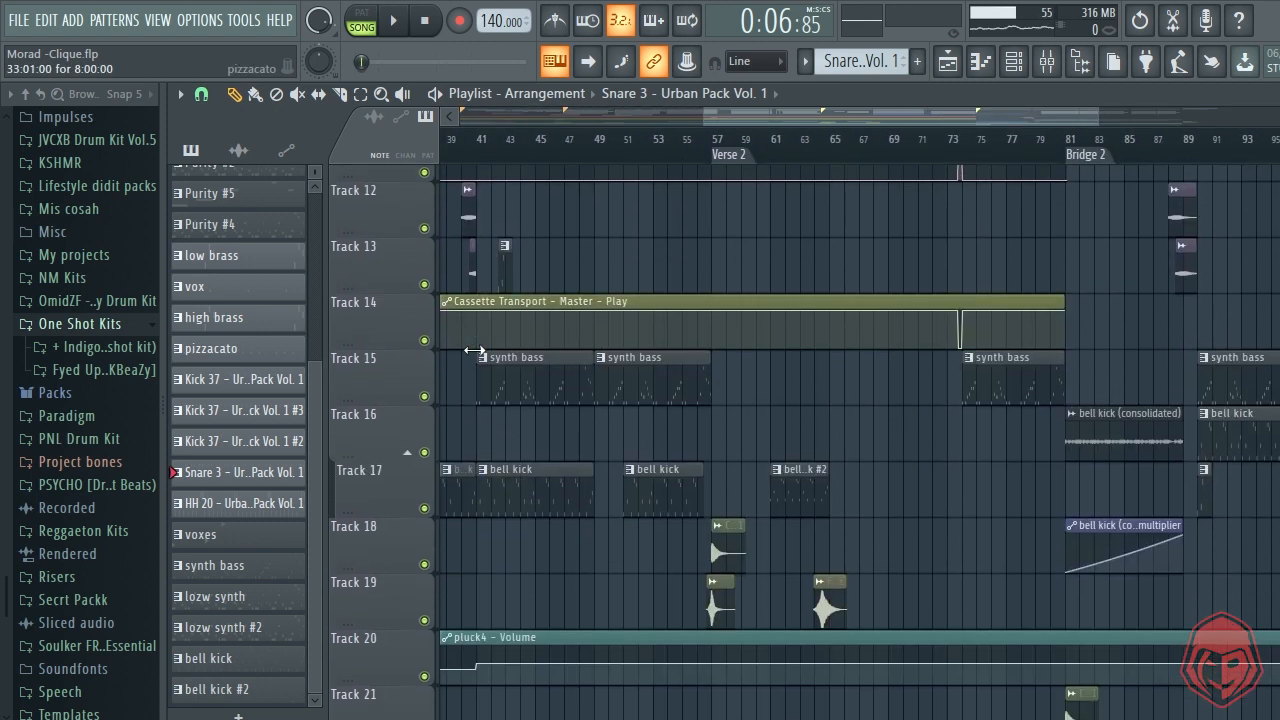
Step: Solo the bell kick on Track 17 and play it from bar 41
scroll(486, 420, up, 4)
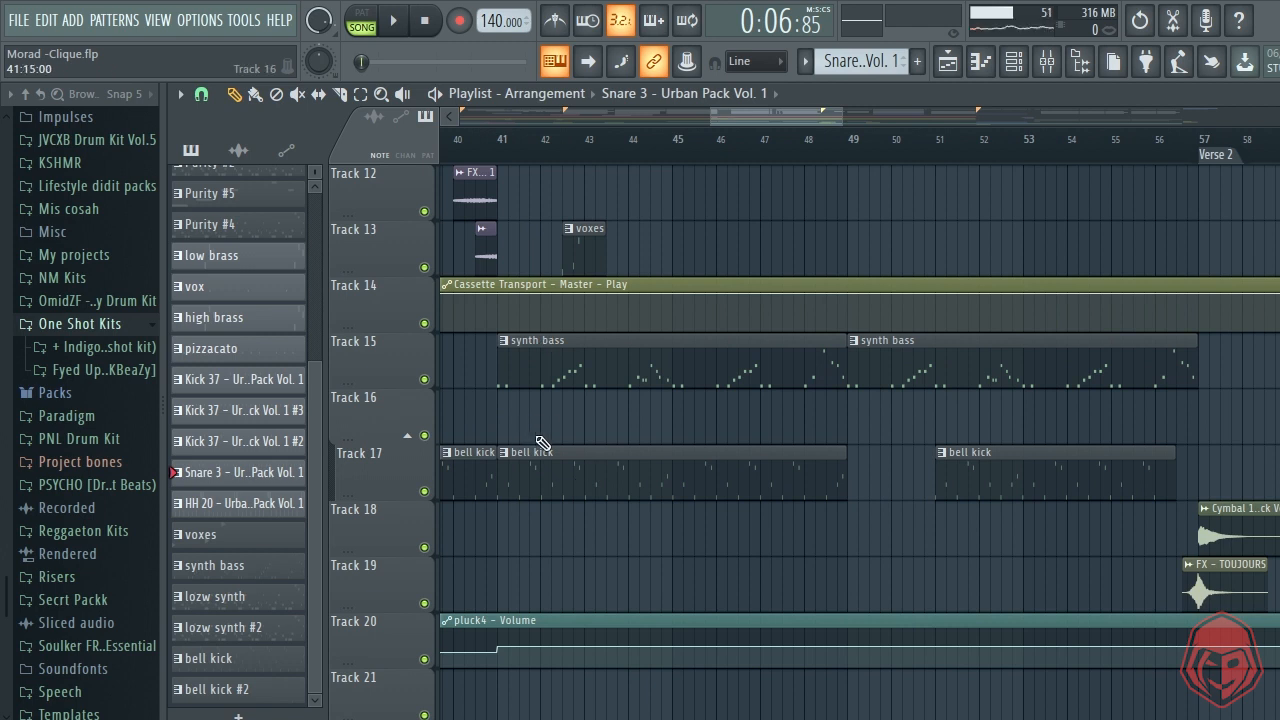
scroll(535, 440, down, 2)
scroll(486, 138, up, 2)
click(489, 138)
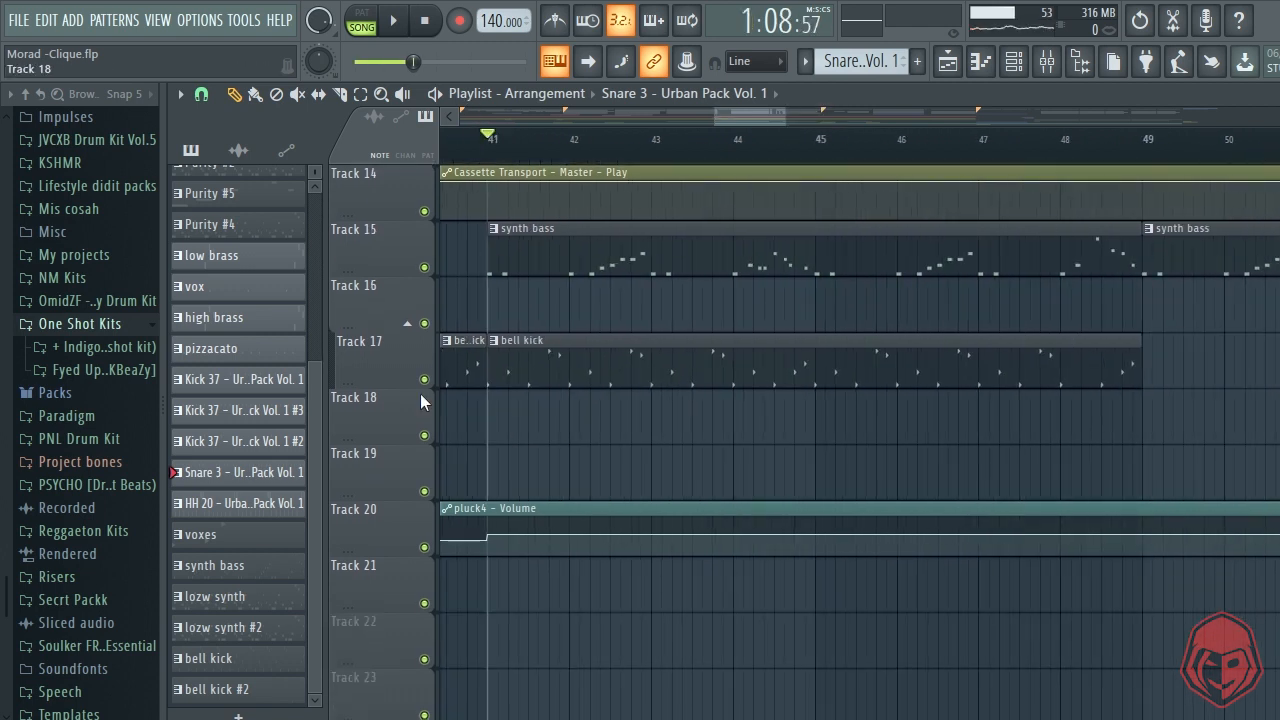
right_click(424, 379)
key(space)
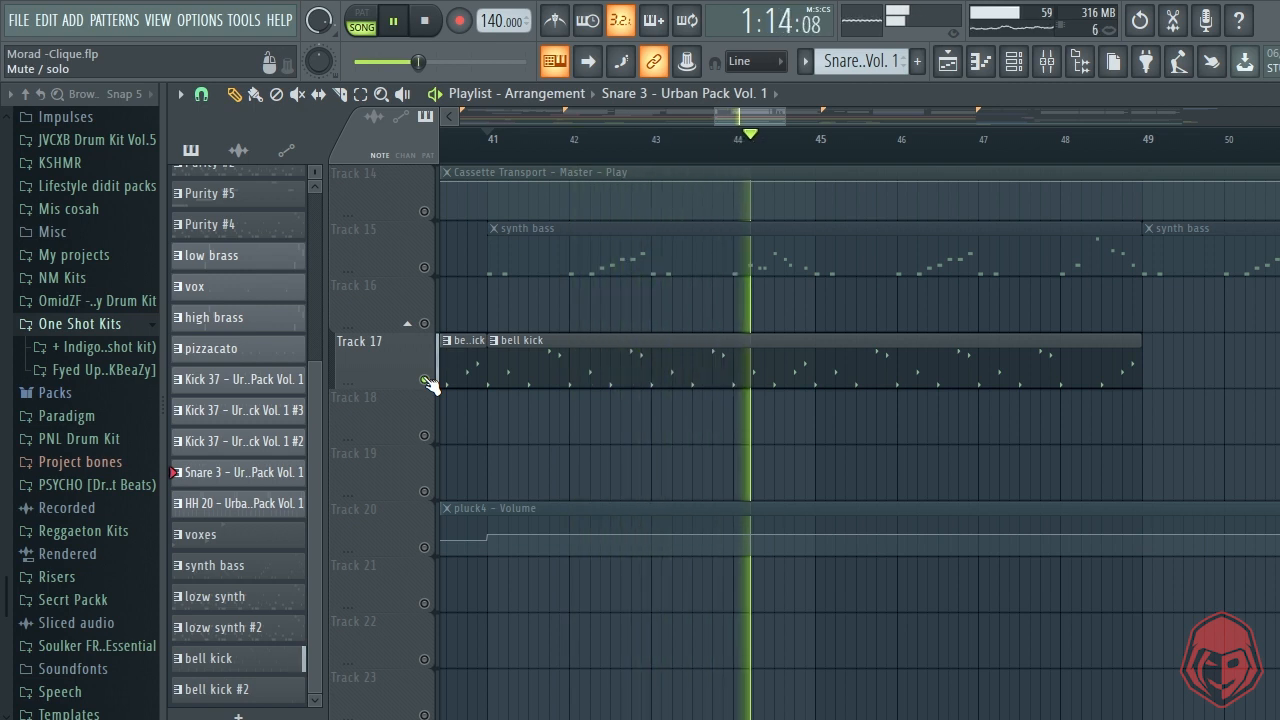
key(space)
Step: Take Track 17 out of solo and briefly play all tracks together from bar 41
right_click(425, 380)
key(space)
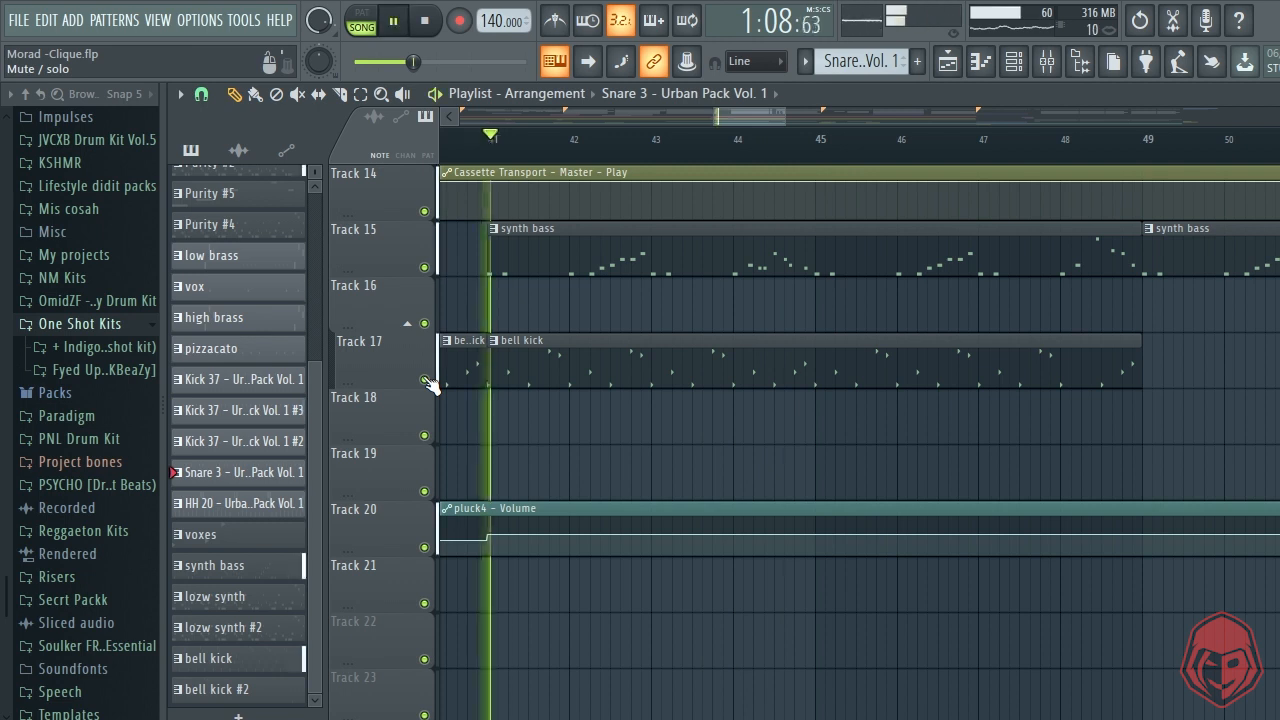
key(space)
Step: Examine the clips after bar 41, from the Bells and drum tracks down to the synth bass and bell kick tracks
scroll(558, 414, up, 5)
scroll(553, 412, down, 5)
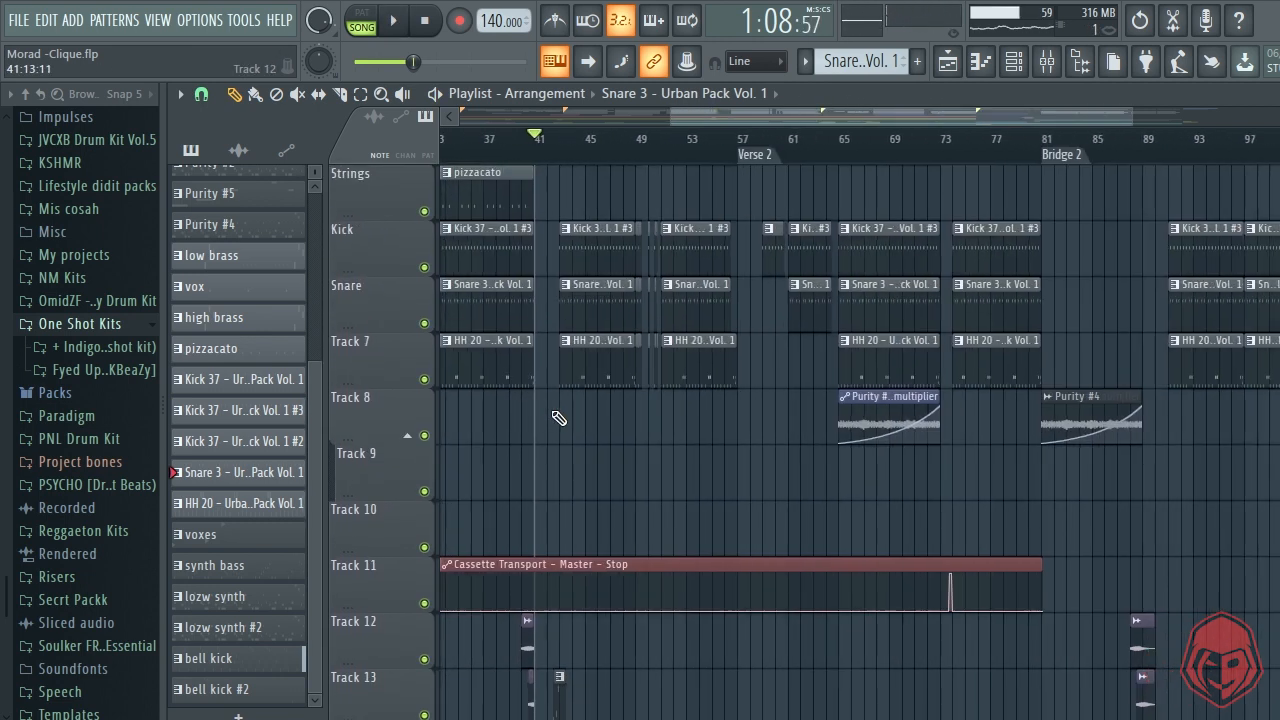
scroll(558, 418, up, 3)
scroll(557, 416, up, 2)
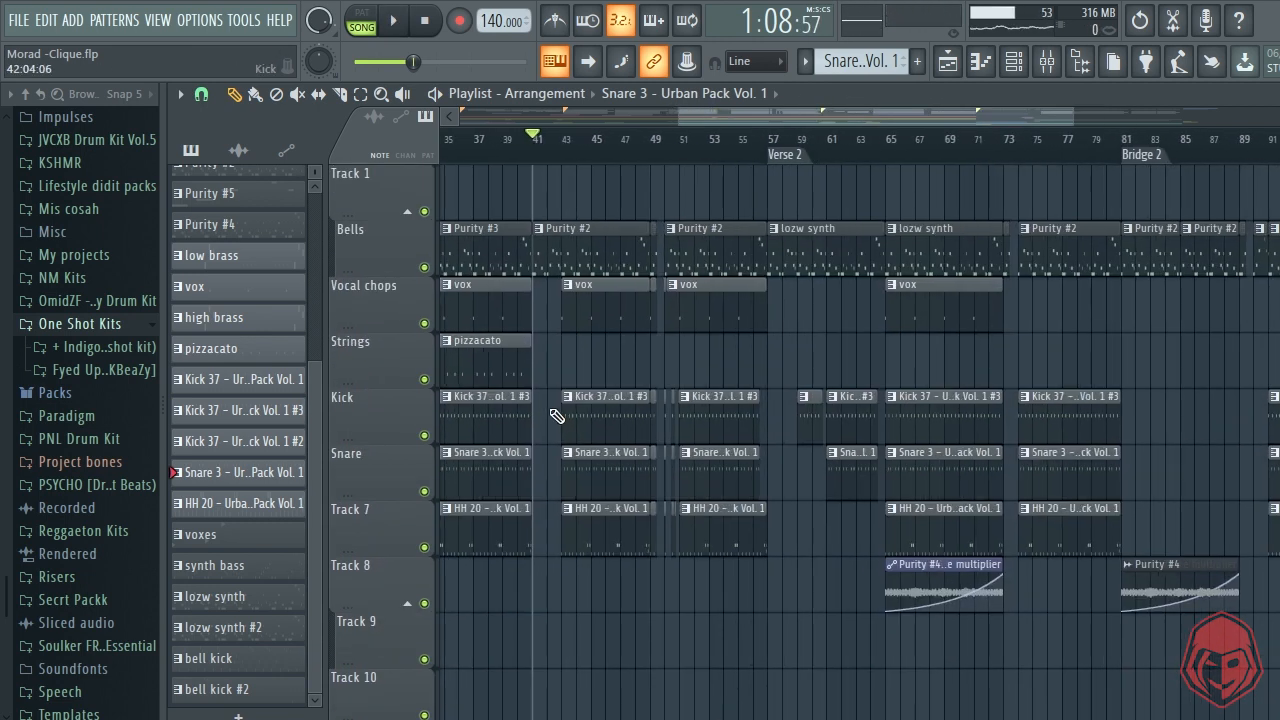
key(F6)
key(F6)
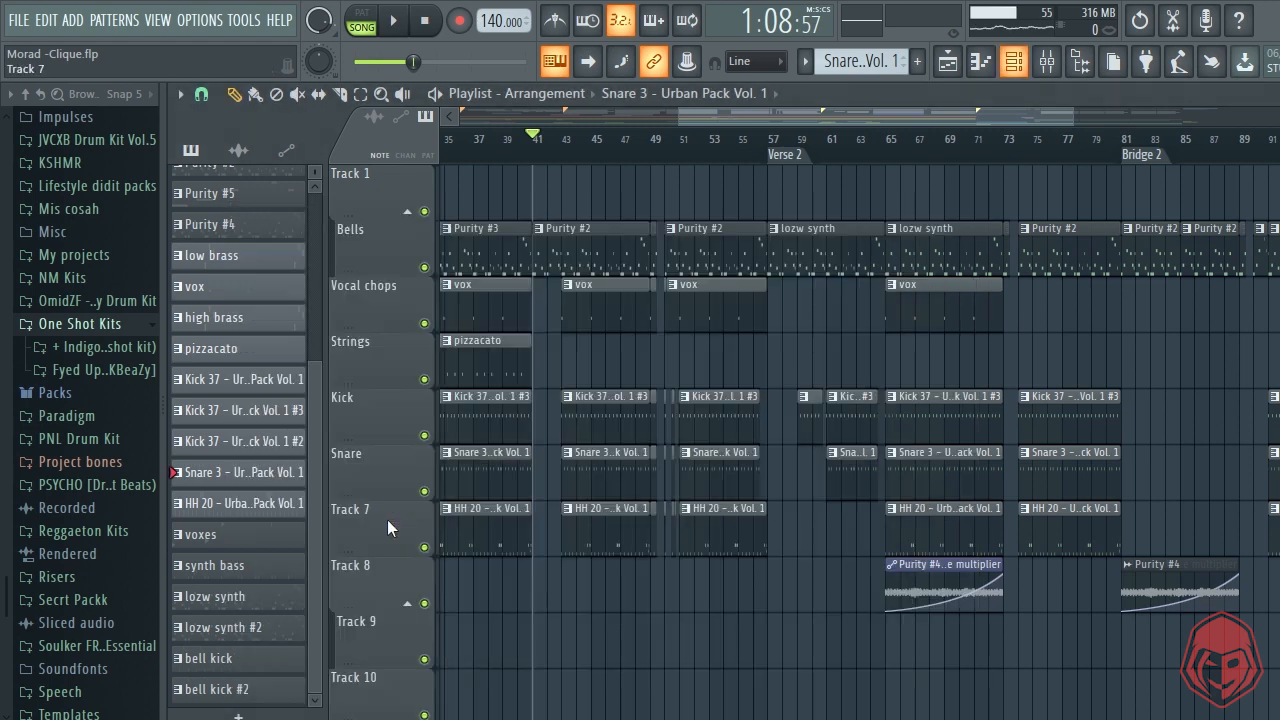
scroll(545, 475, down, 11)
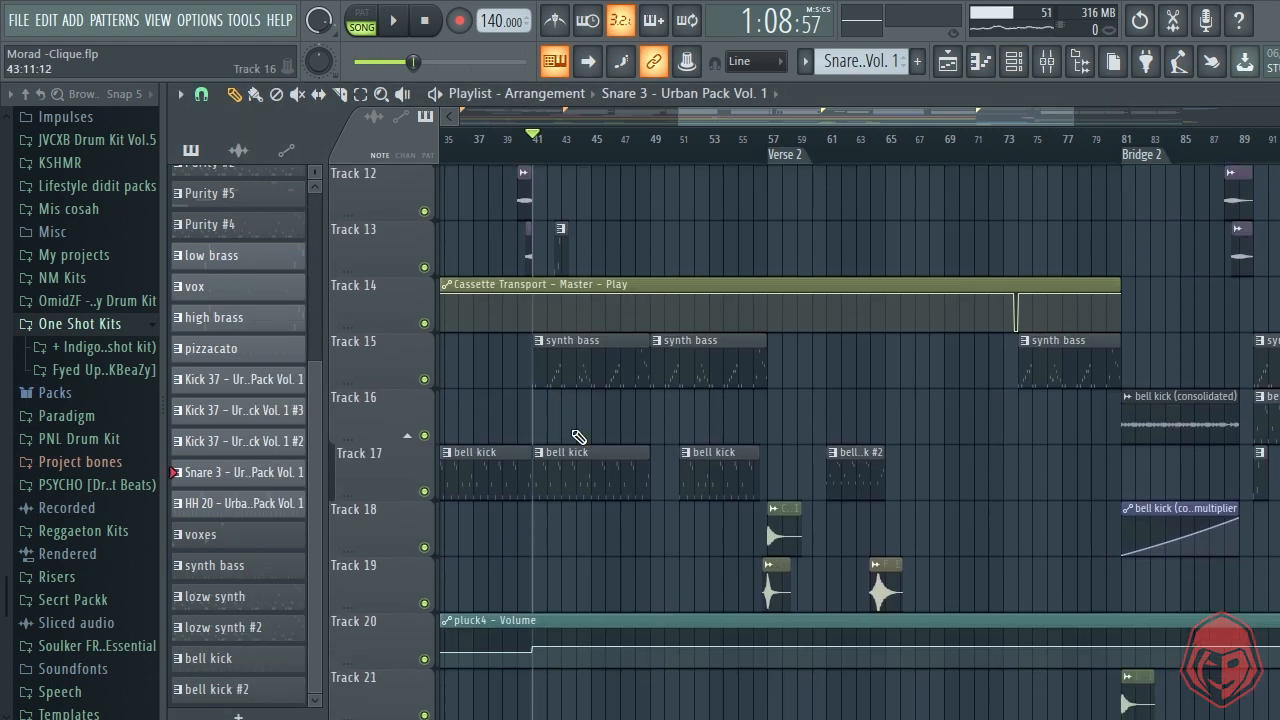
Step: Examine the arrangement after bar 41, from the bell kick and synth bass clips up to the Bells, Vocal chops, Kick and Snare tracks
scroll(575, 440, down, 4)
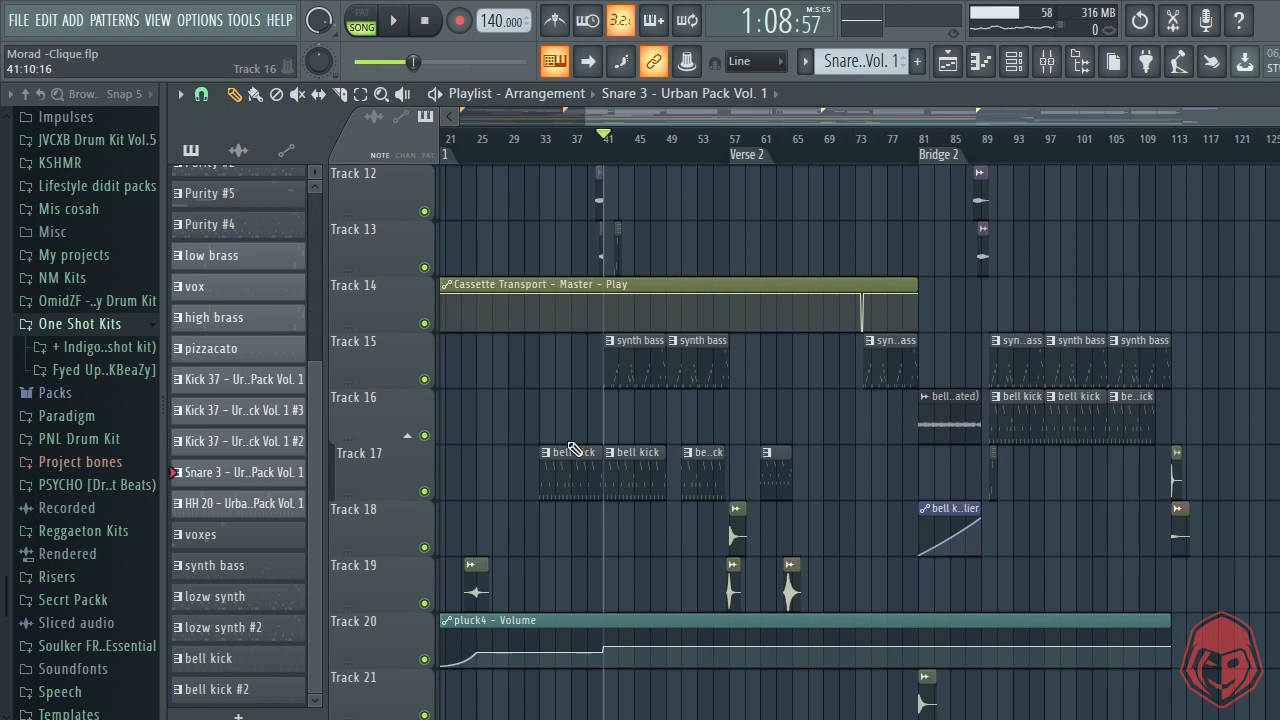
scroll(573, 447, up, 11)
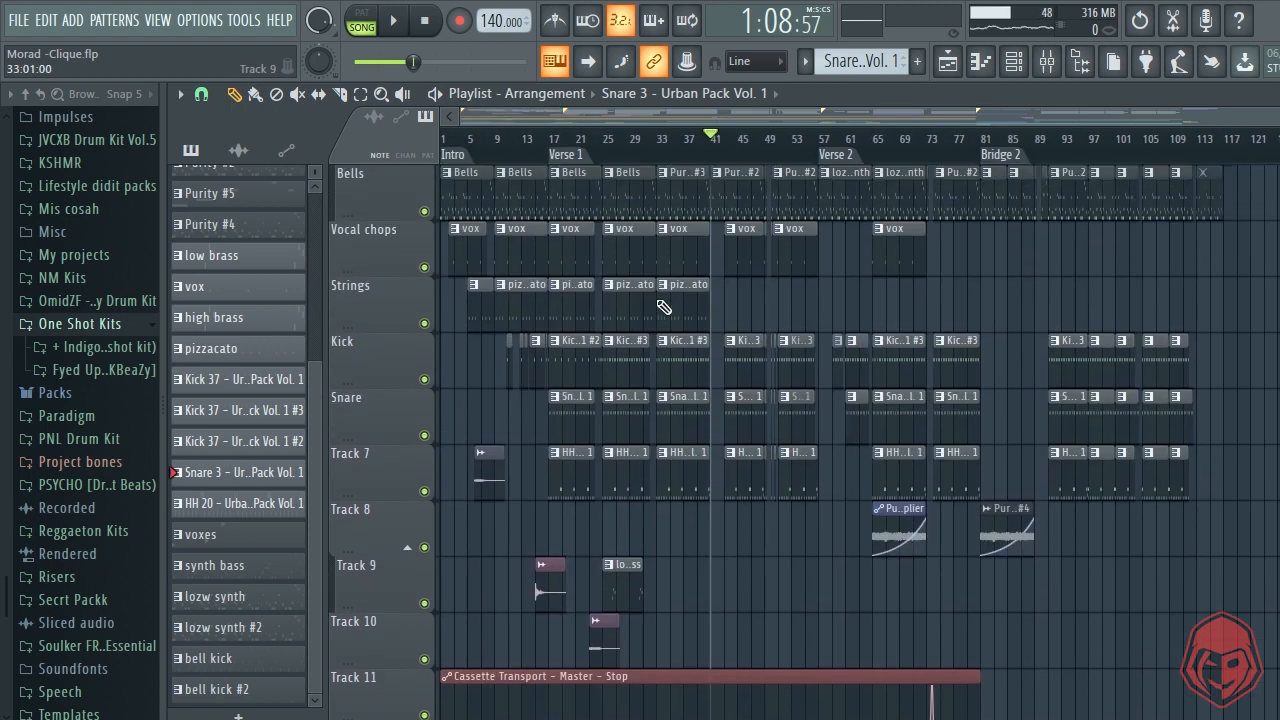
scroll(755, 305, up, 6)
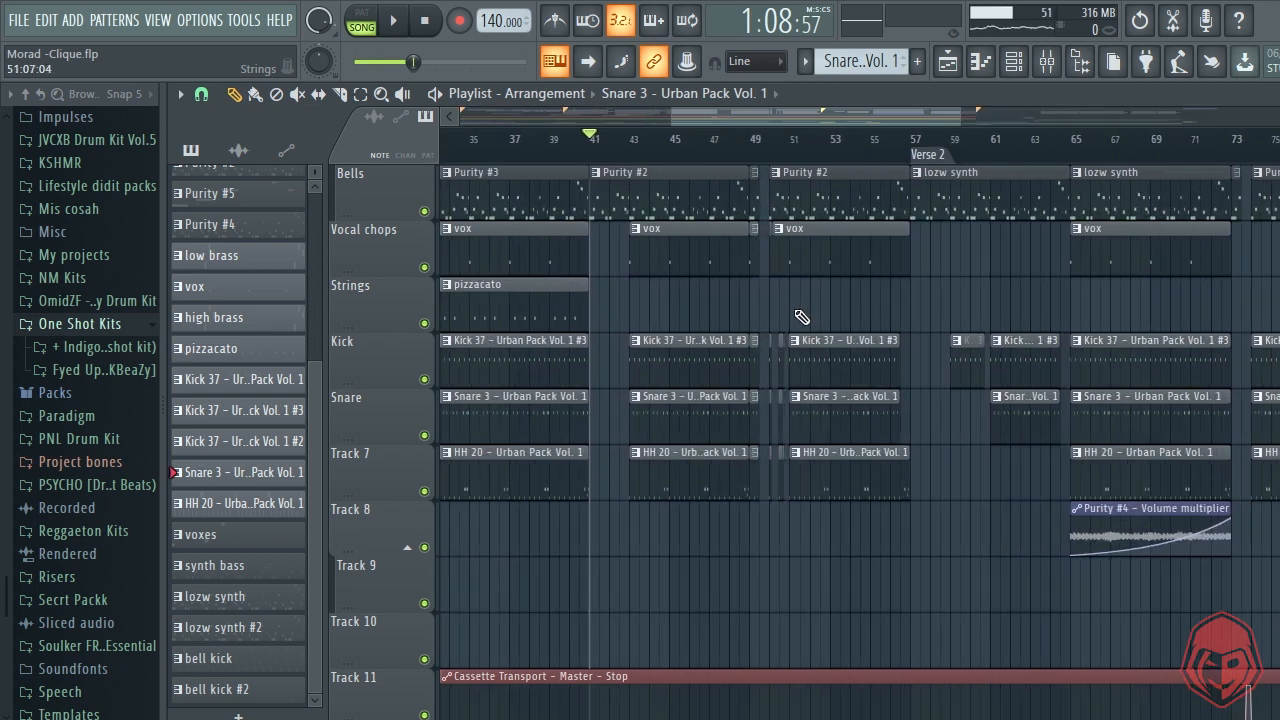
scroll(757, 303, up, 3)
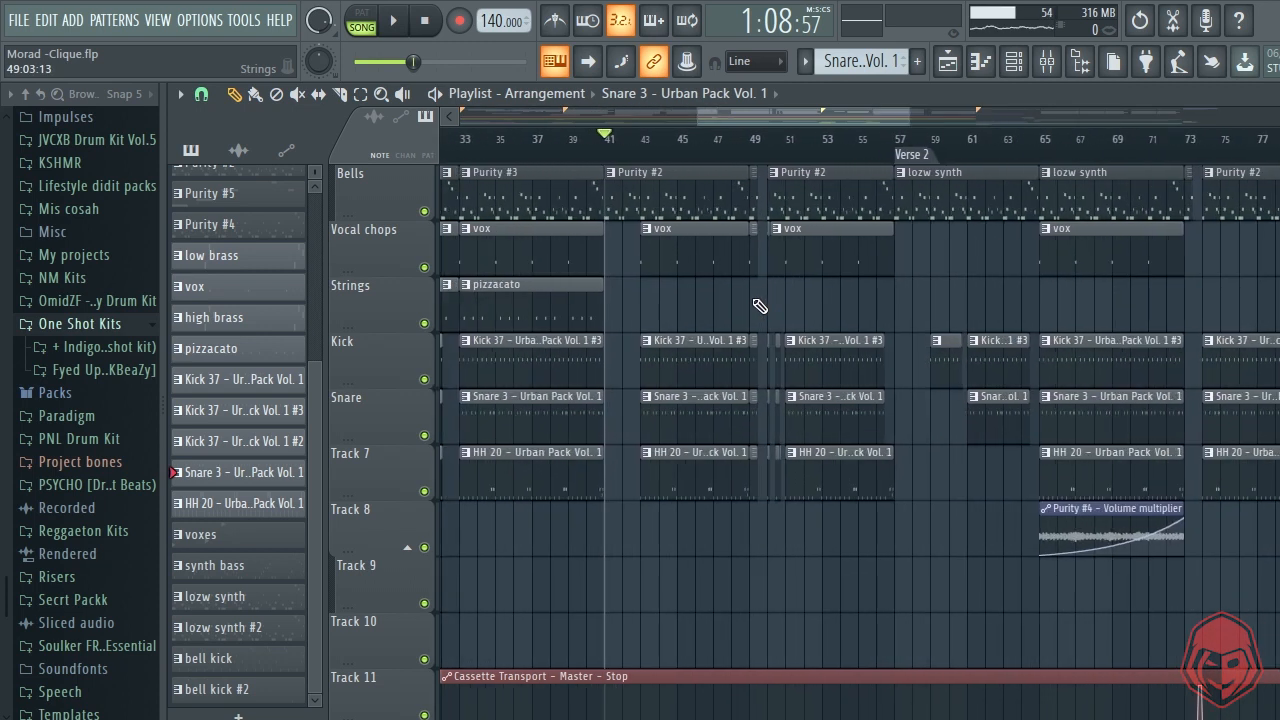
scroll(760, 305, down, 4)
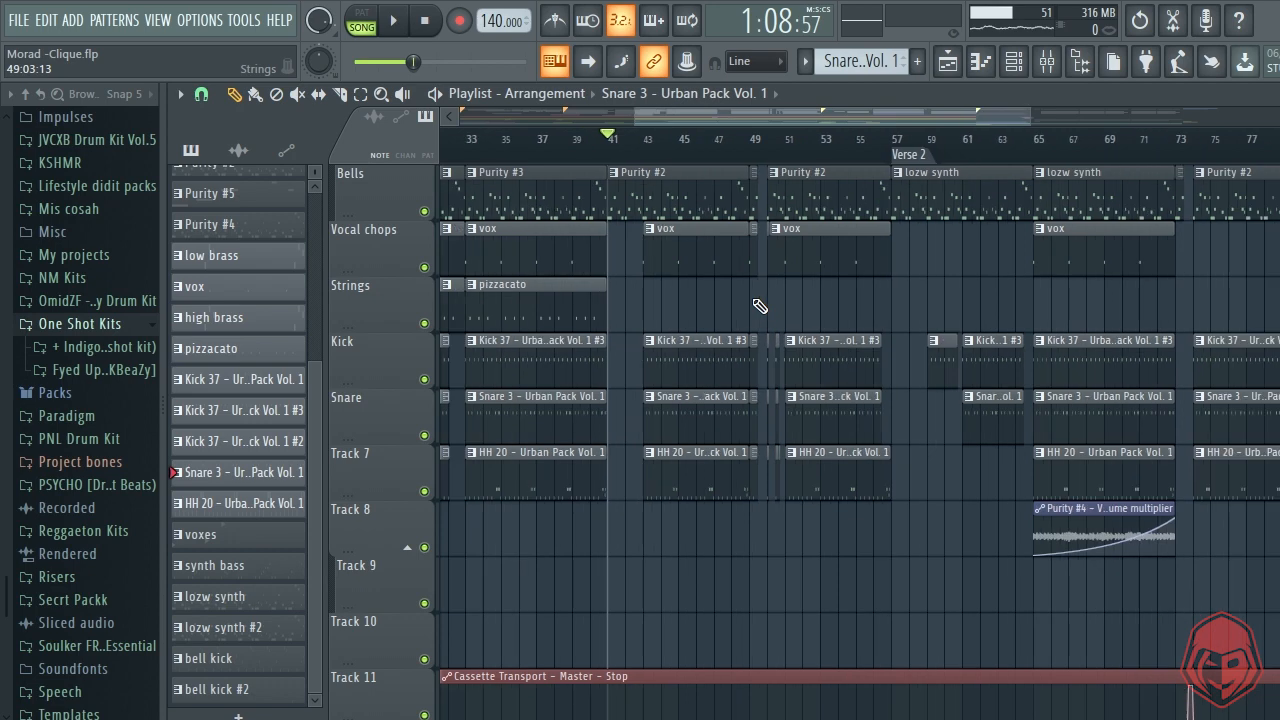
scroll(729, 374, up, 3)
scroll(677, 372, down, 6)
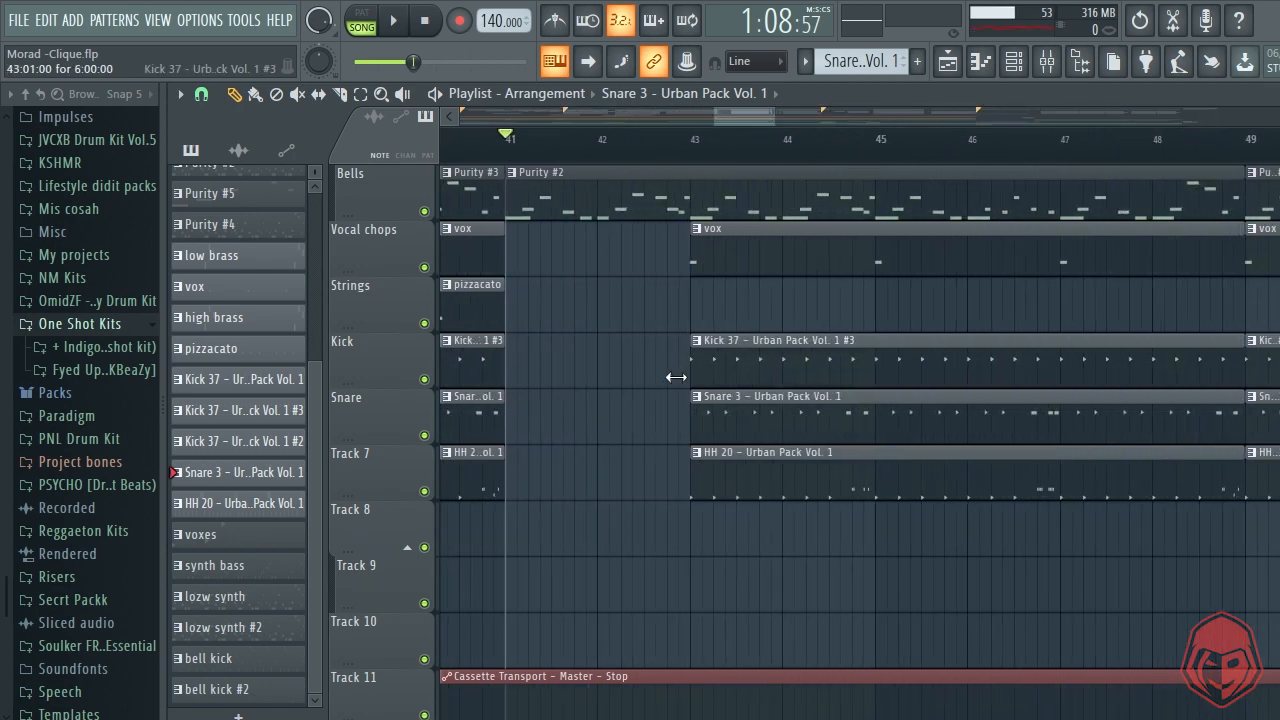
scroll(677, 374, down, 2)
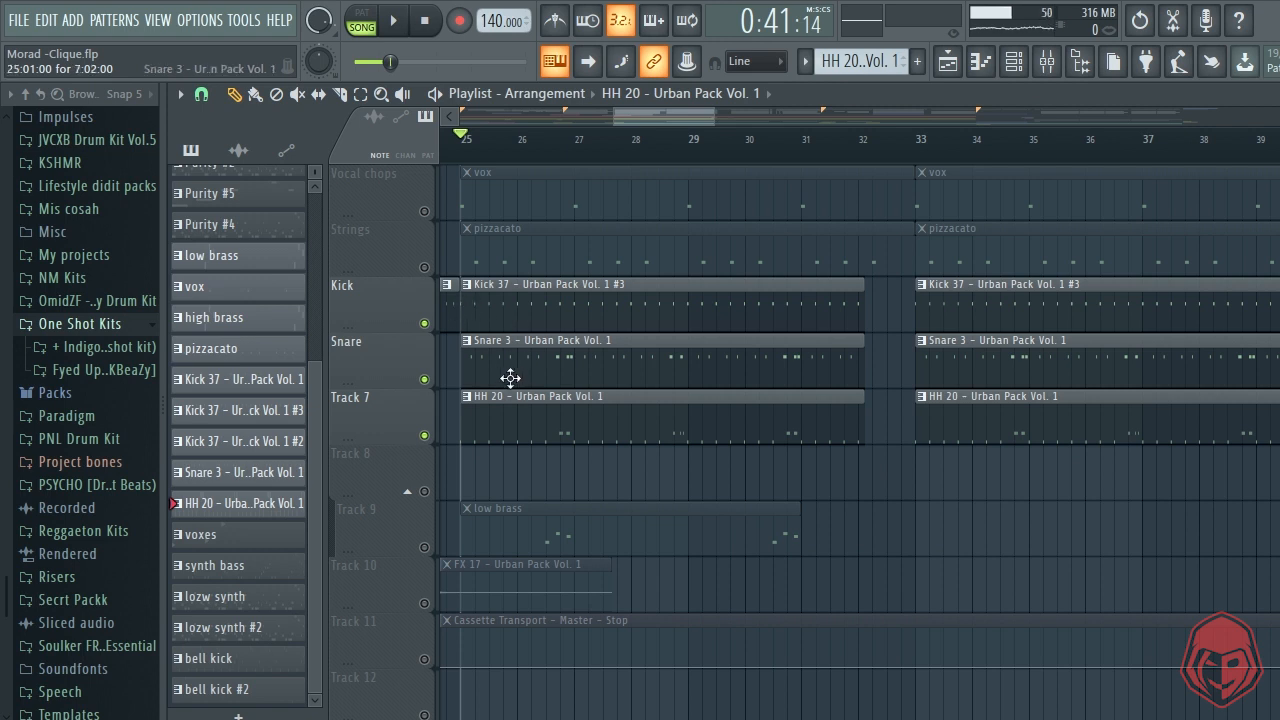
Step: Inspect and audition the Kick 37 and Snare 3 samples from the channel rack, closing each sample's settings
key(F6)
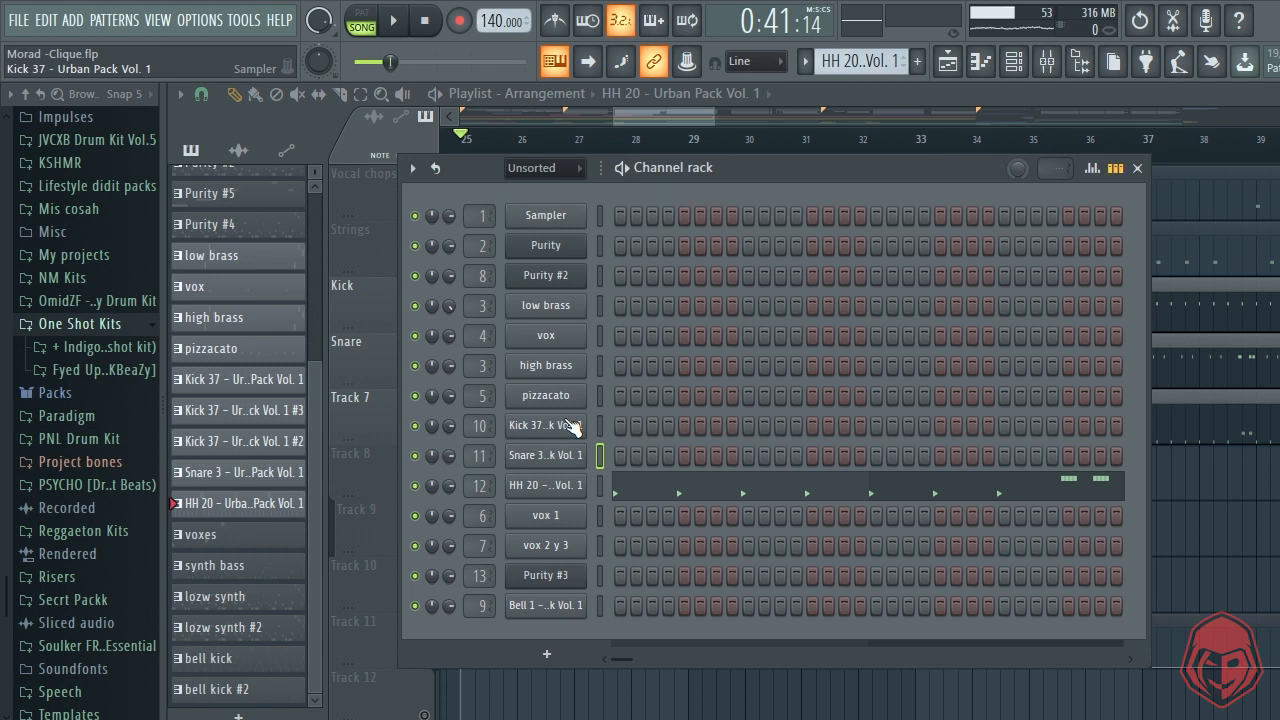
click(573, 430)
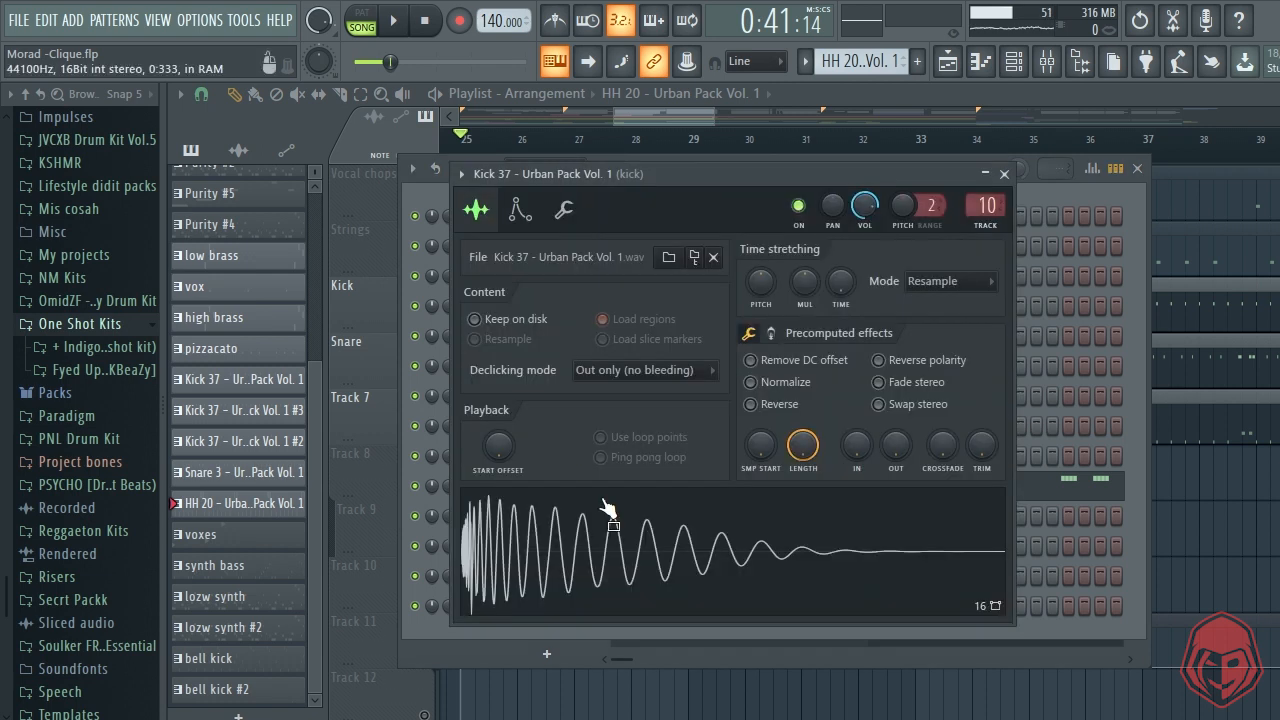
click(677, 563)
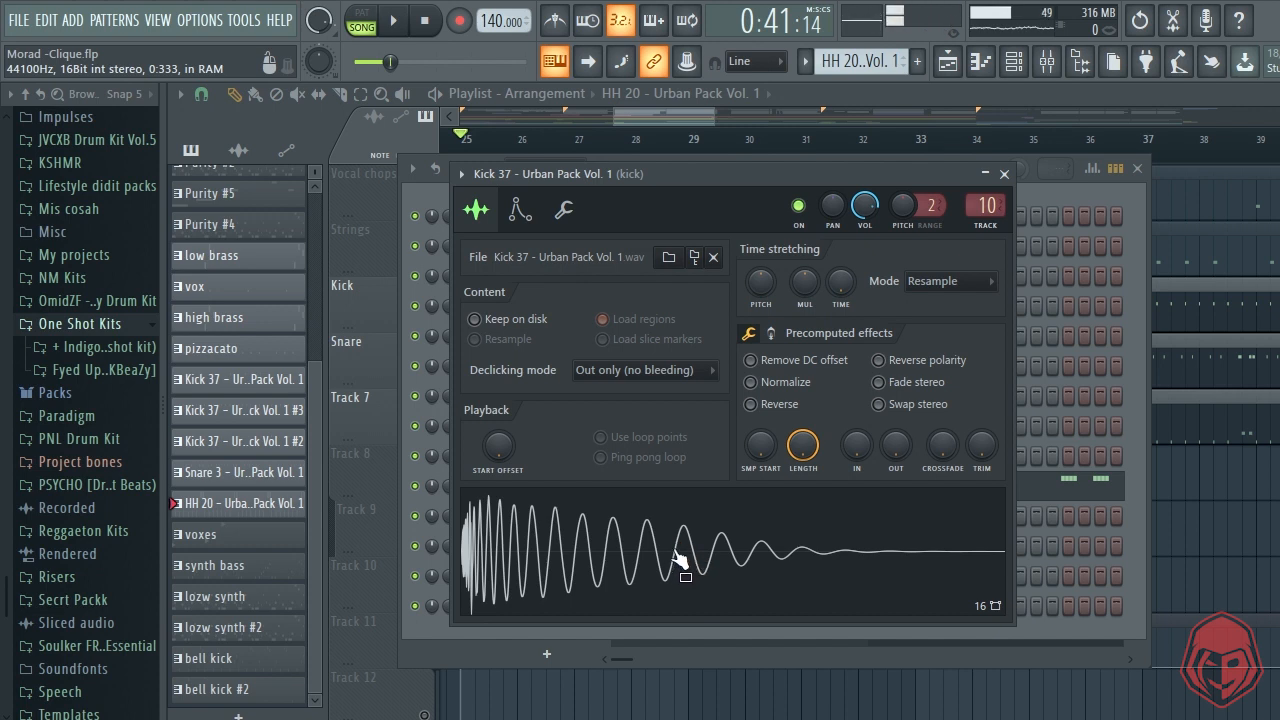
click(1004, 174)
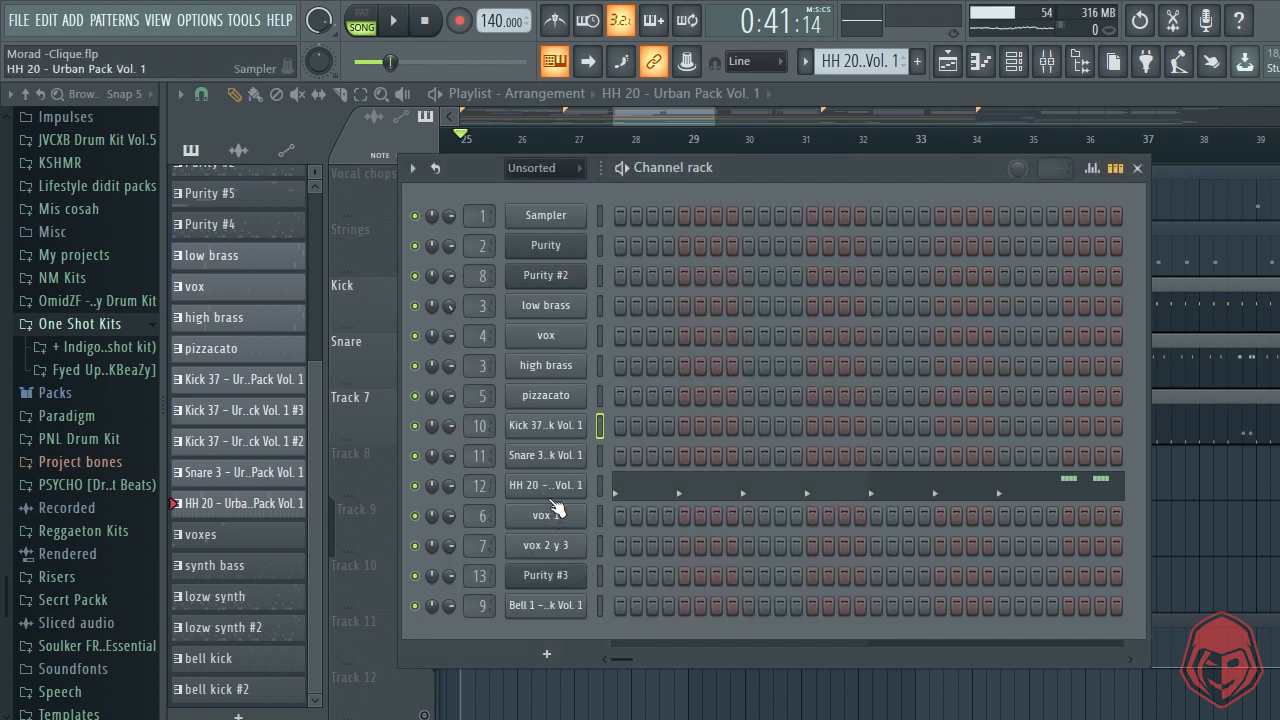
click(565, 450)
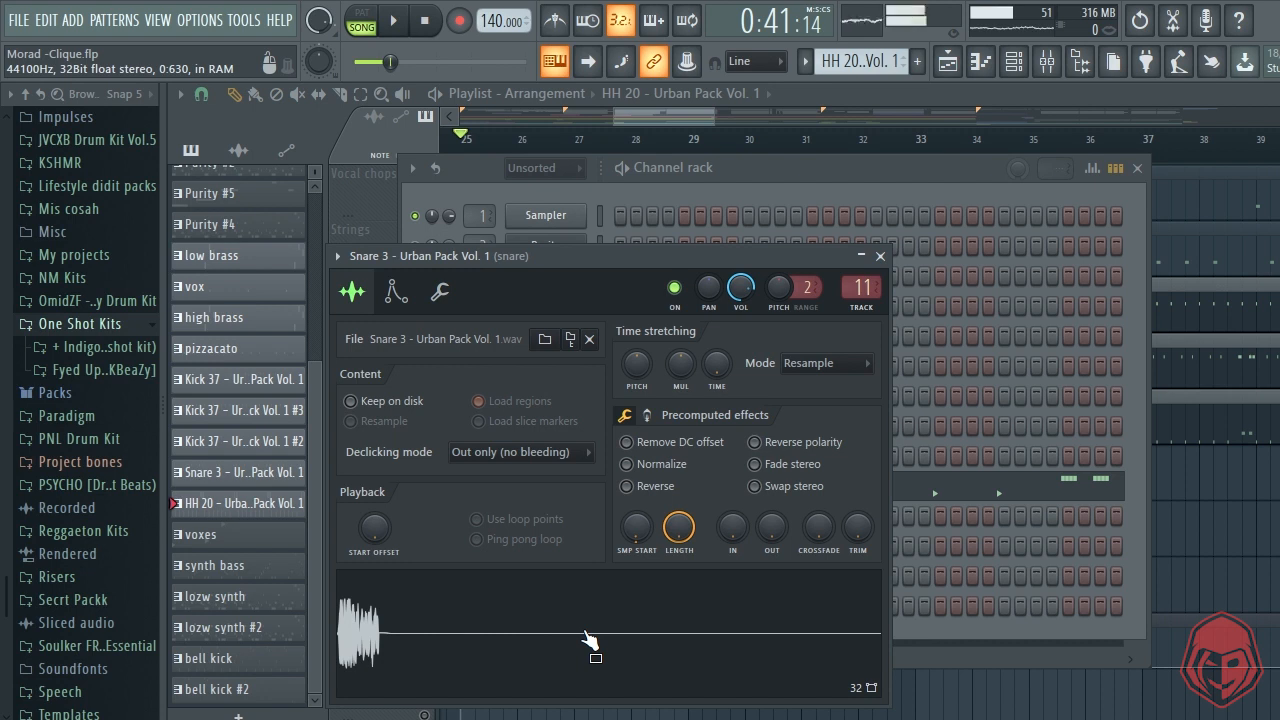
click(880, 256)
Step: Inspect the HH 20 hi-hat sample from the channel rack and close the rack
drag(742, 167, 573, 175)
click(398, 498)
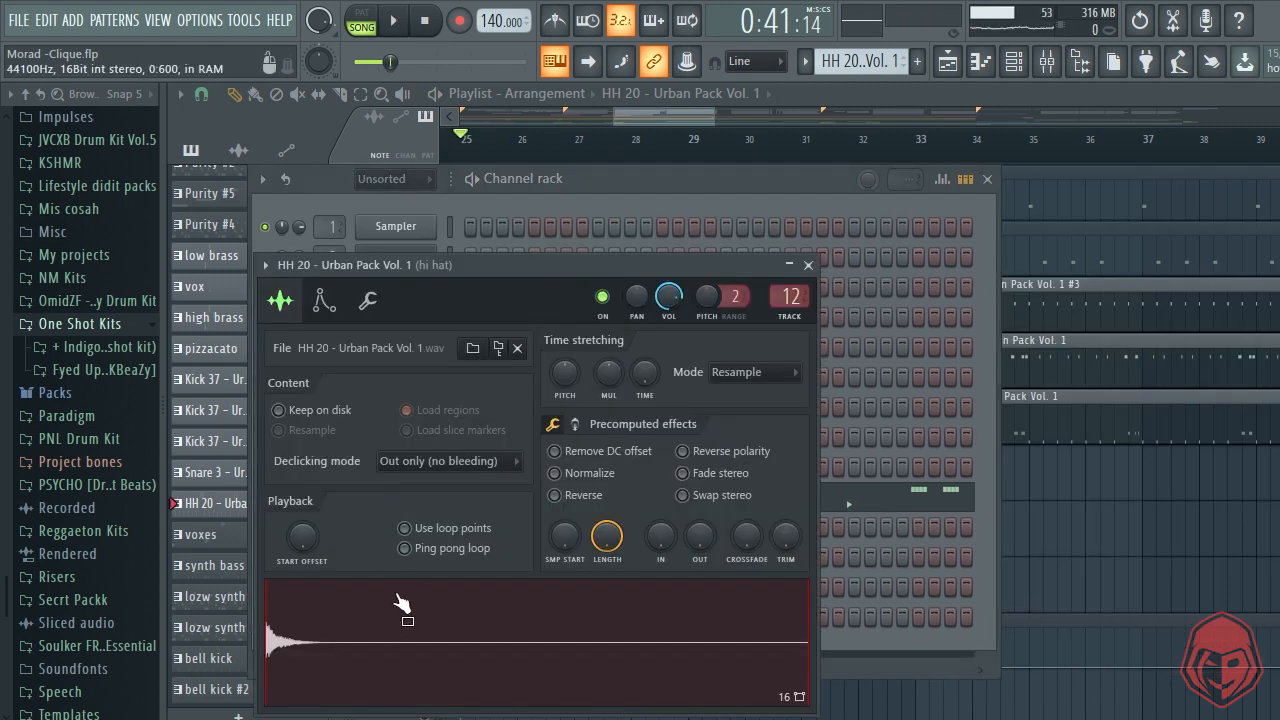
click(807, 265)
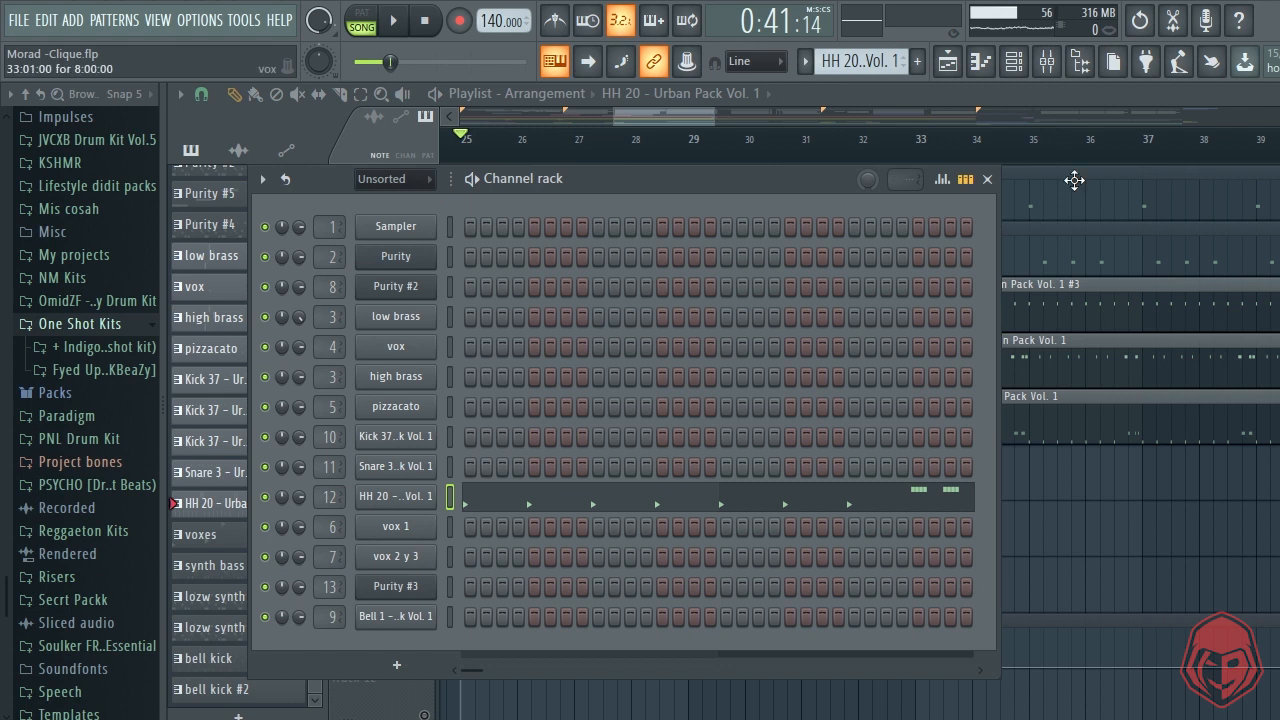
click(988, 181)
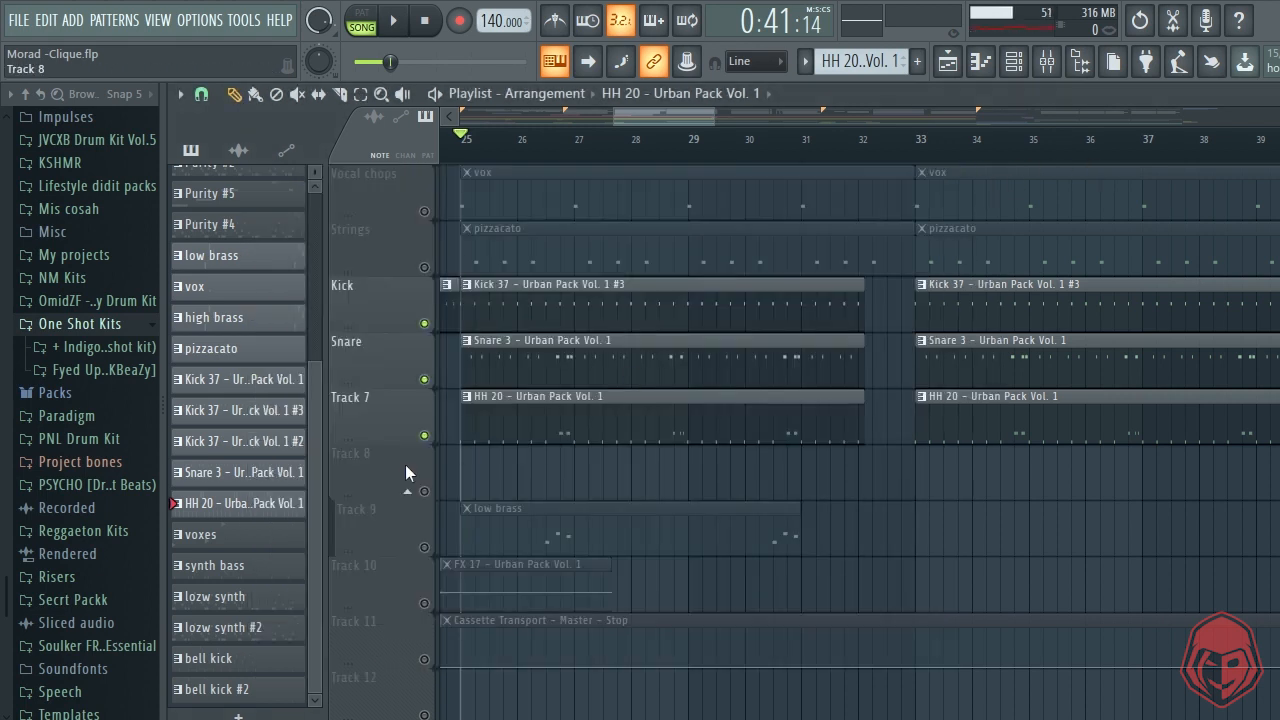
Step: Play the isolated Kick, Snare and hi-hat tracks from bar 25 and bring all other tracks back in
key(space)
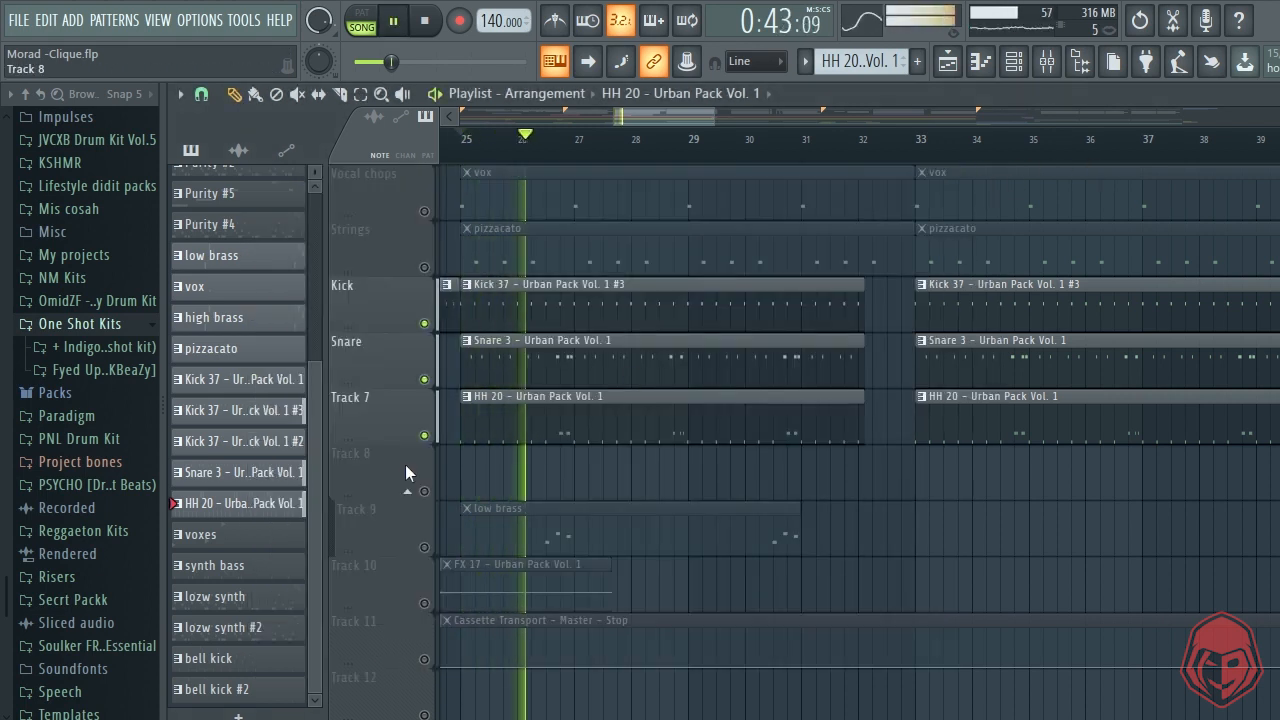
key(space)
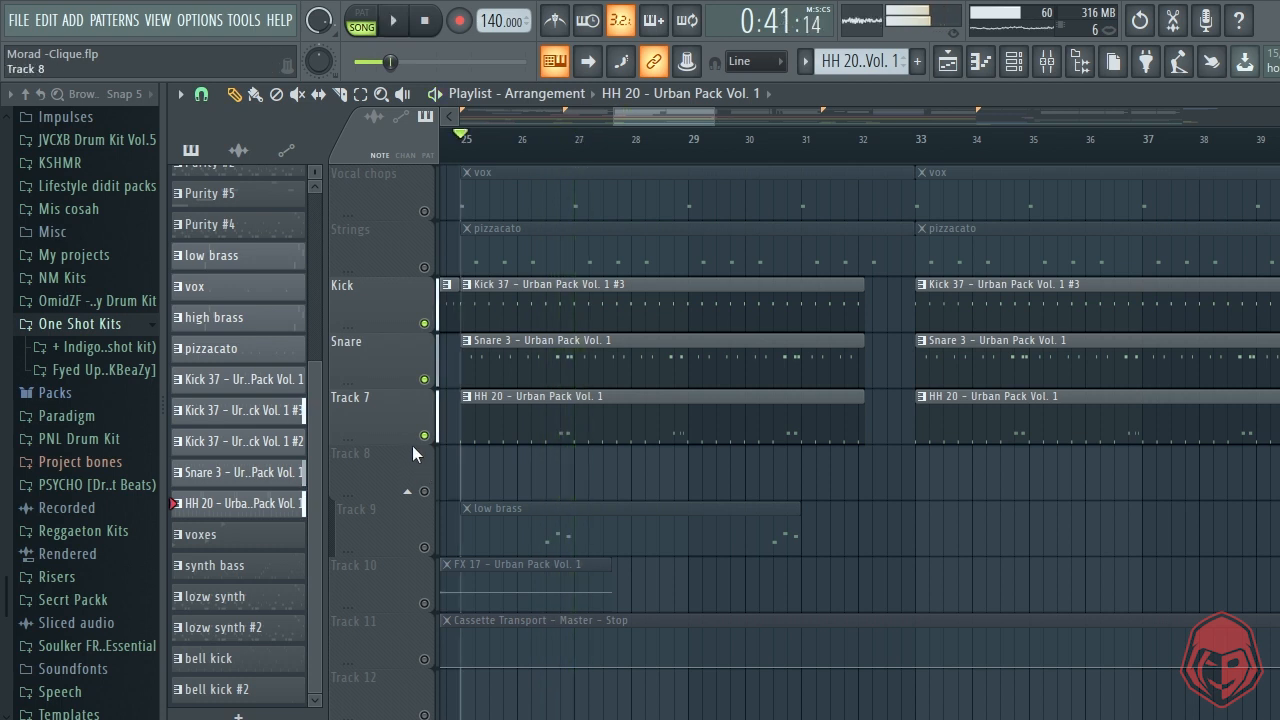
right_click(424, 436)
right_click(424, 436)
Step: Solo the low brass on Track 9, play it from bar 25, and take the track out of solo
ctrl+scroll(522, 507, up, 6)
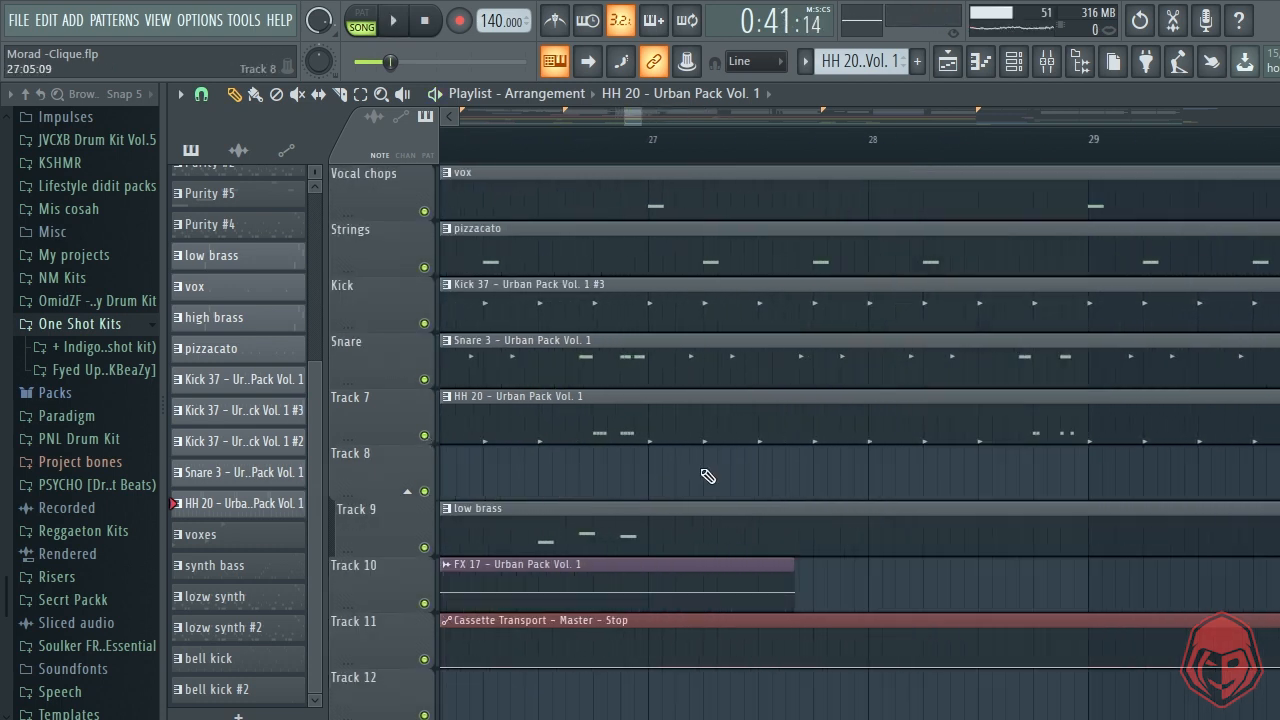
ctrl+scroll(653, 442, down, 4)
scroll(590, 470, down, 3)
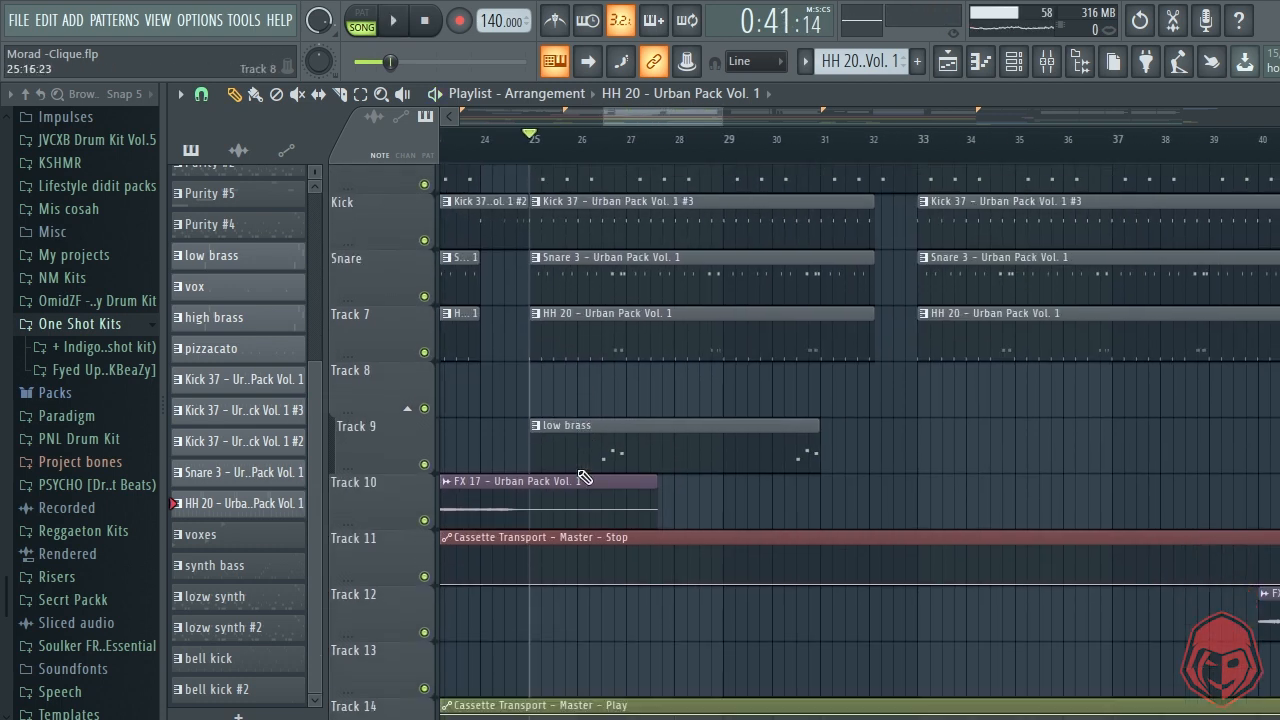
ctrl+scroll(591, 433, down, 3)
scroll(593, 433, up, 3)
scroll(623, 286, down, 5)
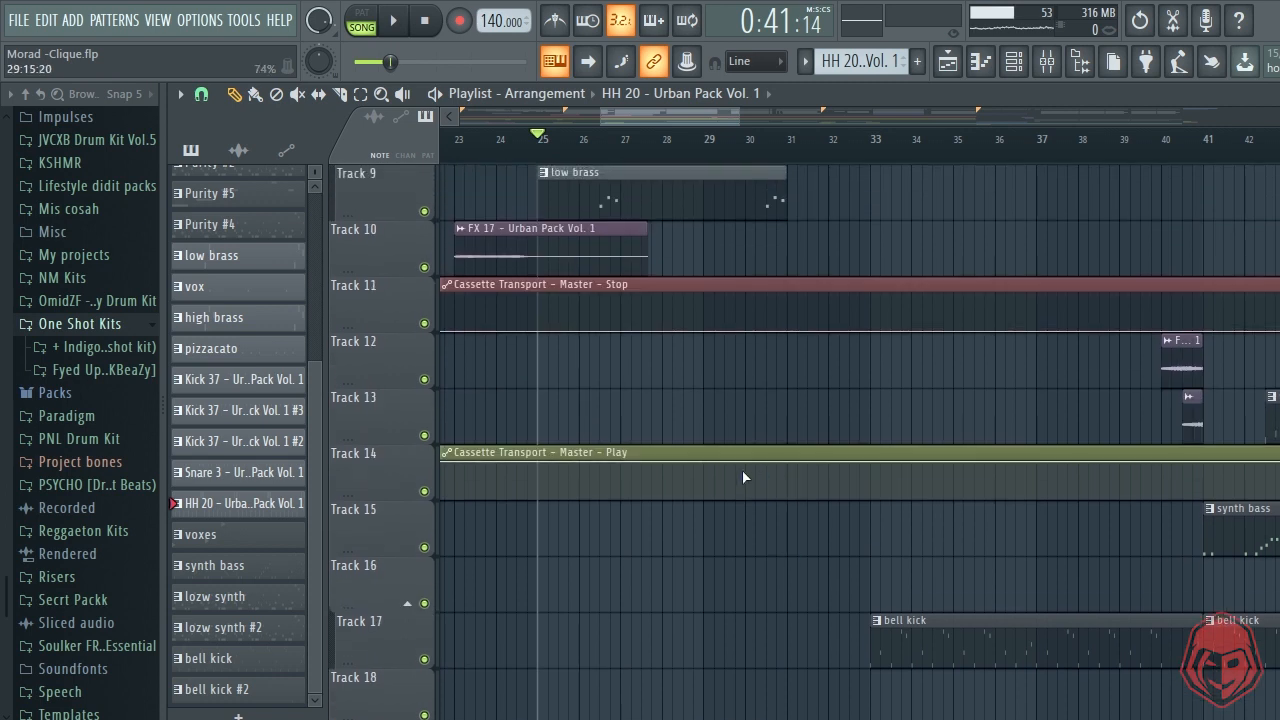
right_click(430, 213)
key(space)
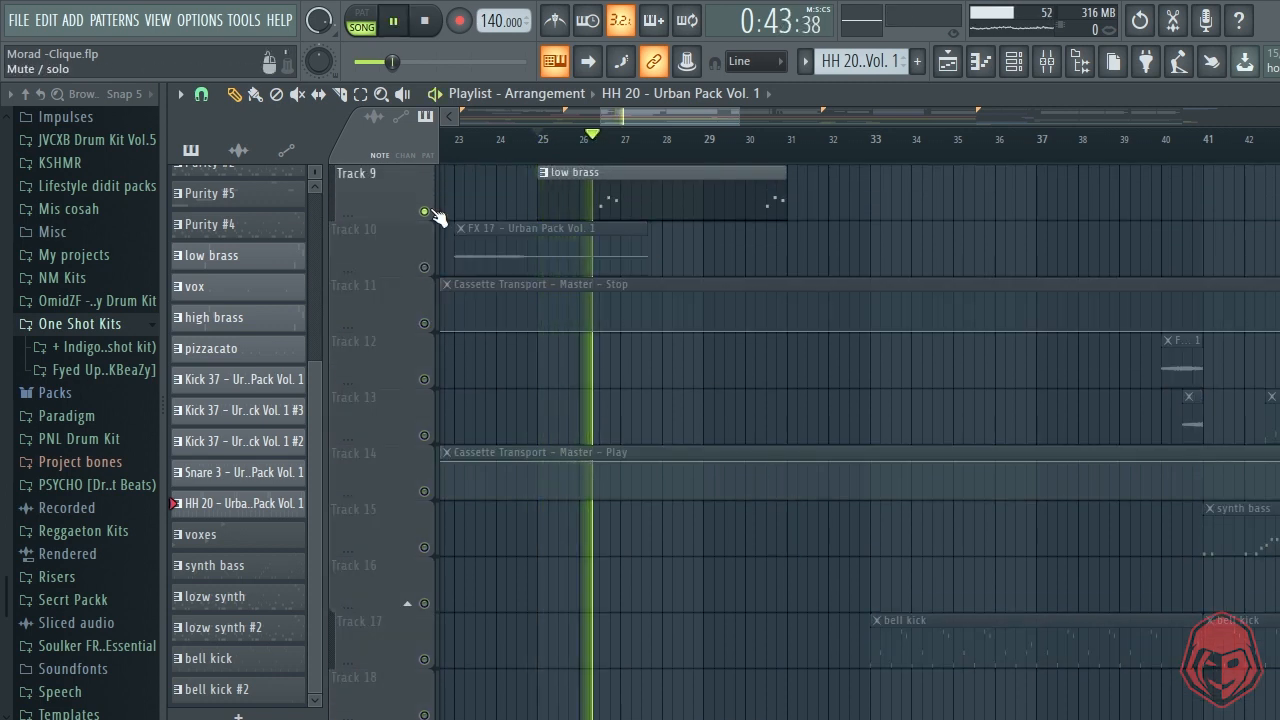
right_click(430, 213)
key(space)
Step: Solo the bell kick on Track 17, play it from bar 33, and take the track out of solo
scroll(971, 574, down, 4)
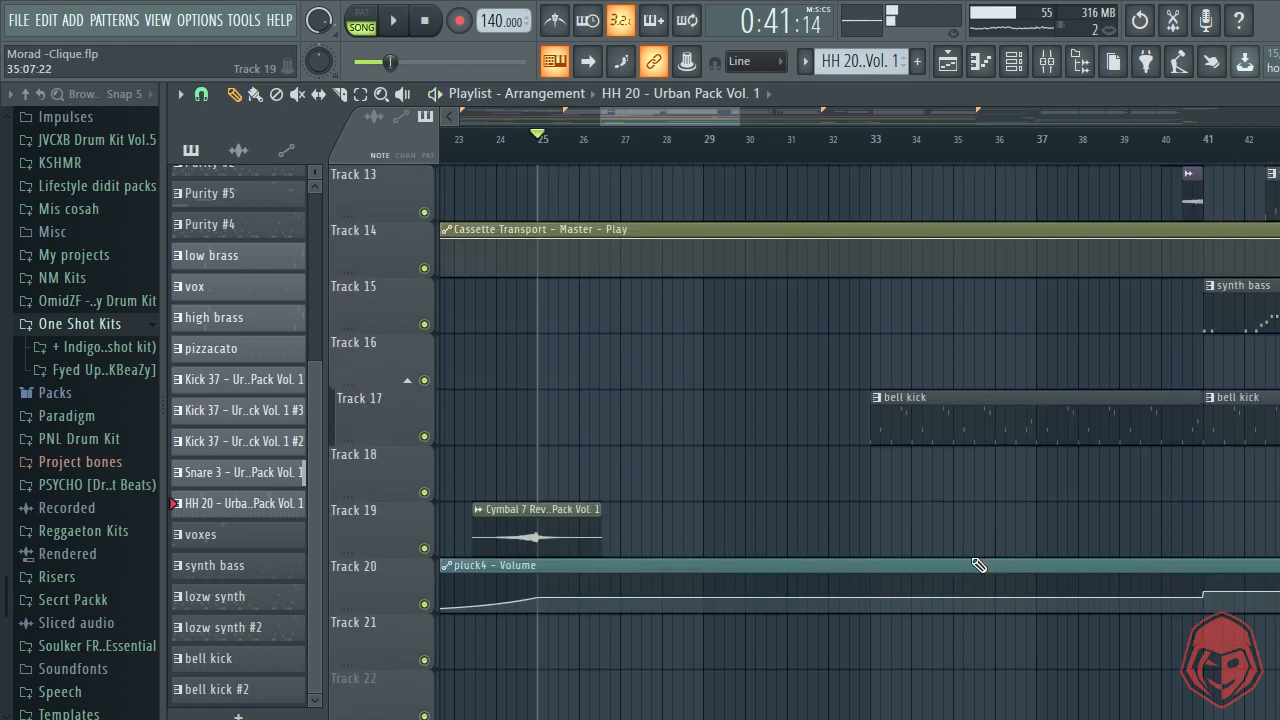
scroll(971, 574, up, 3)
click(723, 139)
scroll(620, 445, up, 5)
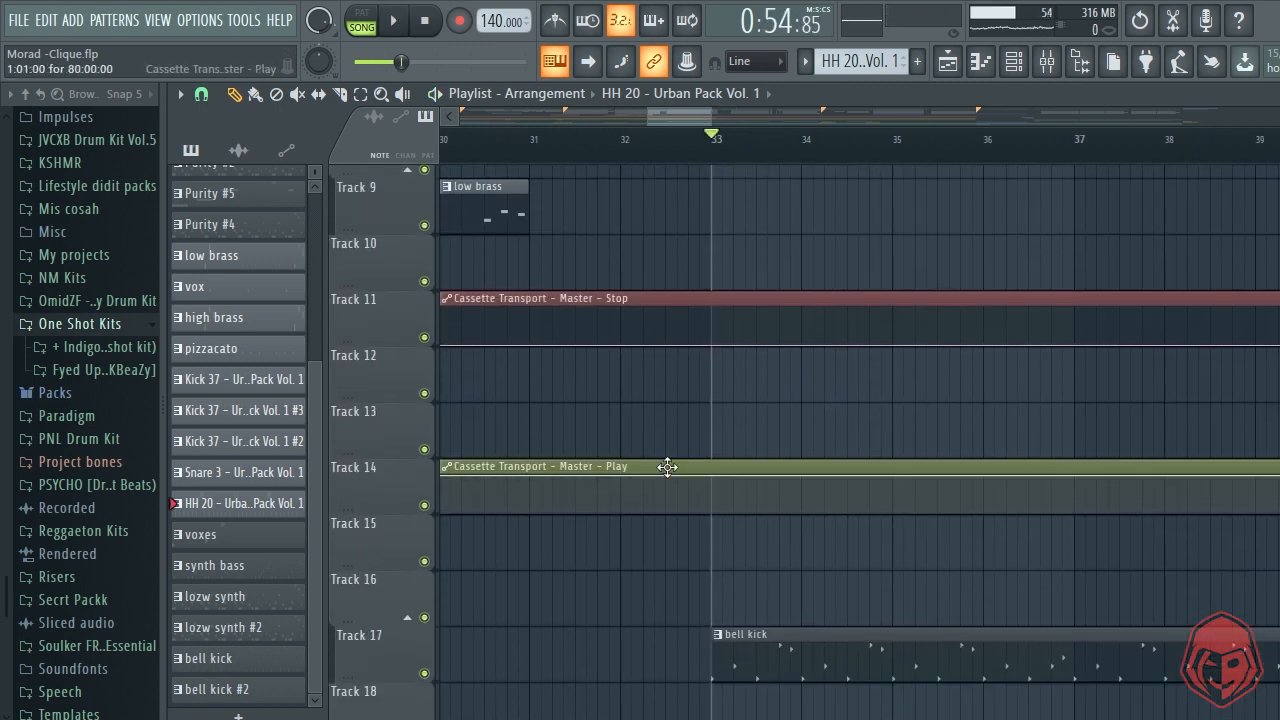
scroll(674, 474, down, 9)
scroll(850, 448, up, 5)
scroll(915, 472, down, 6)
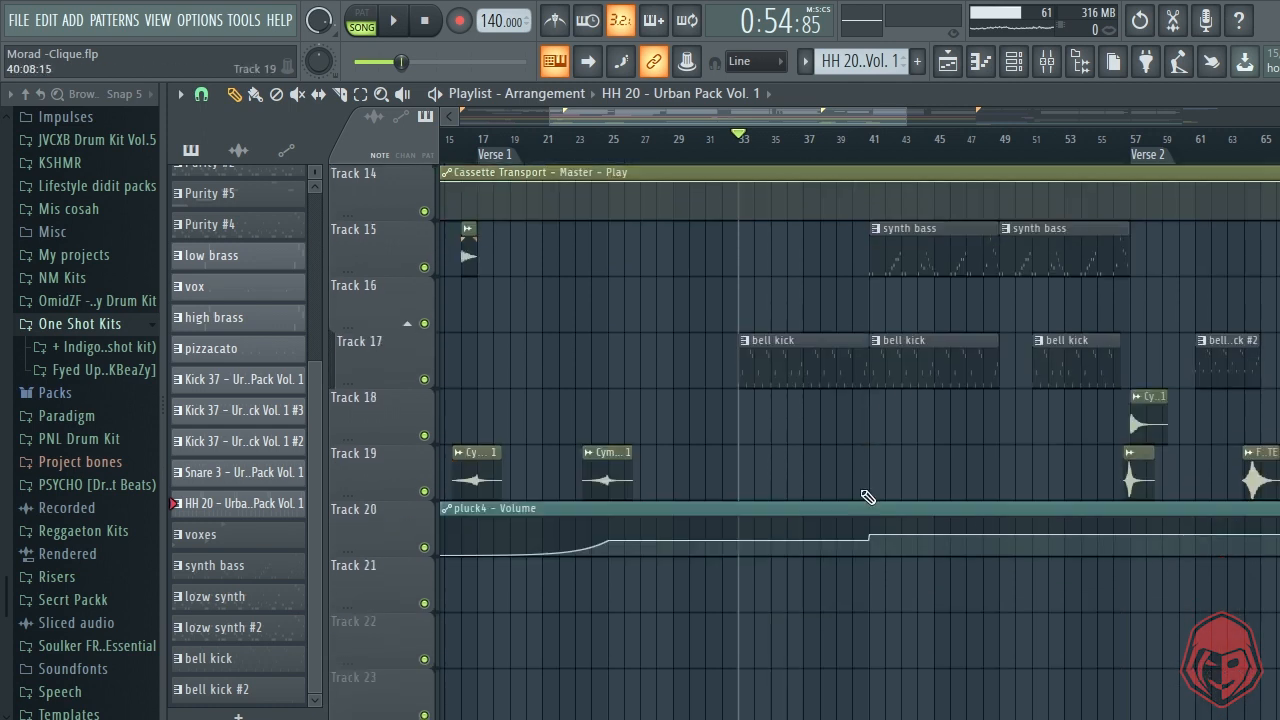
scroll(862, 504, up, 4)
scroll(765, 405, down, 2)
scroll(765, 405, down, 2)
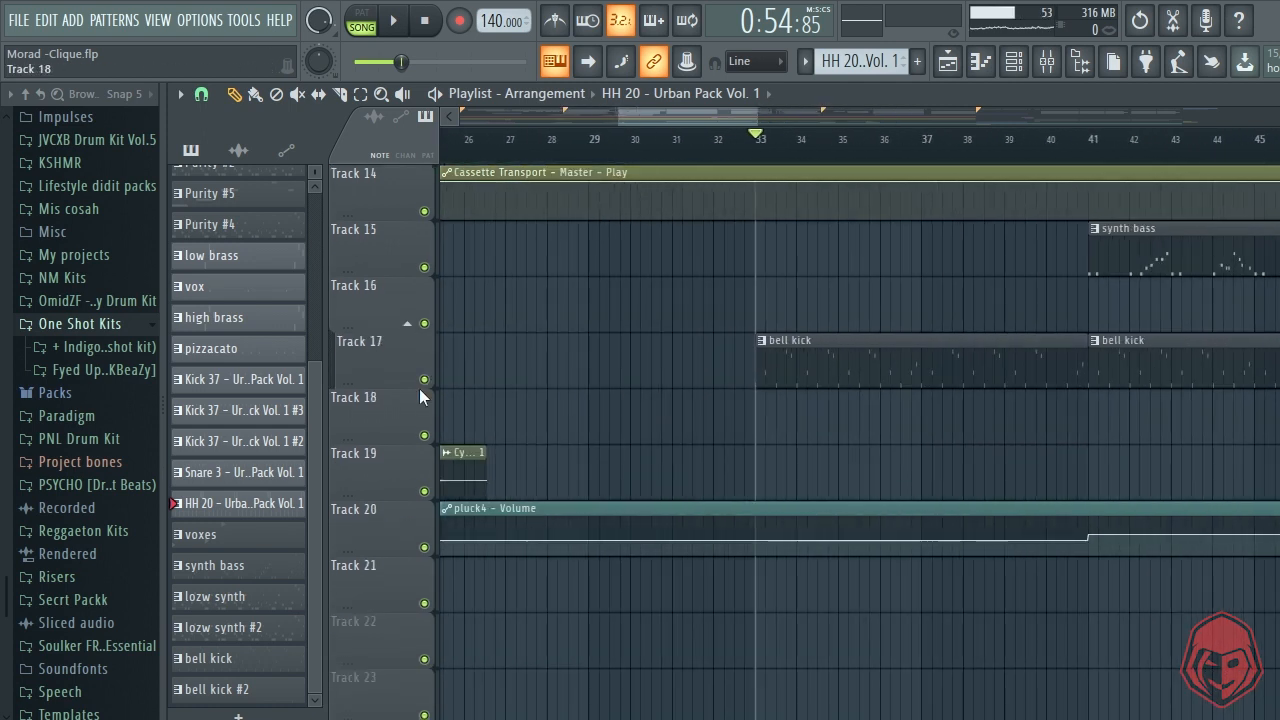
right_click(424, 379)
key(space)
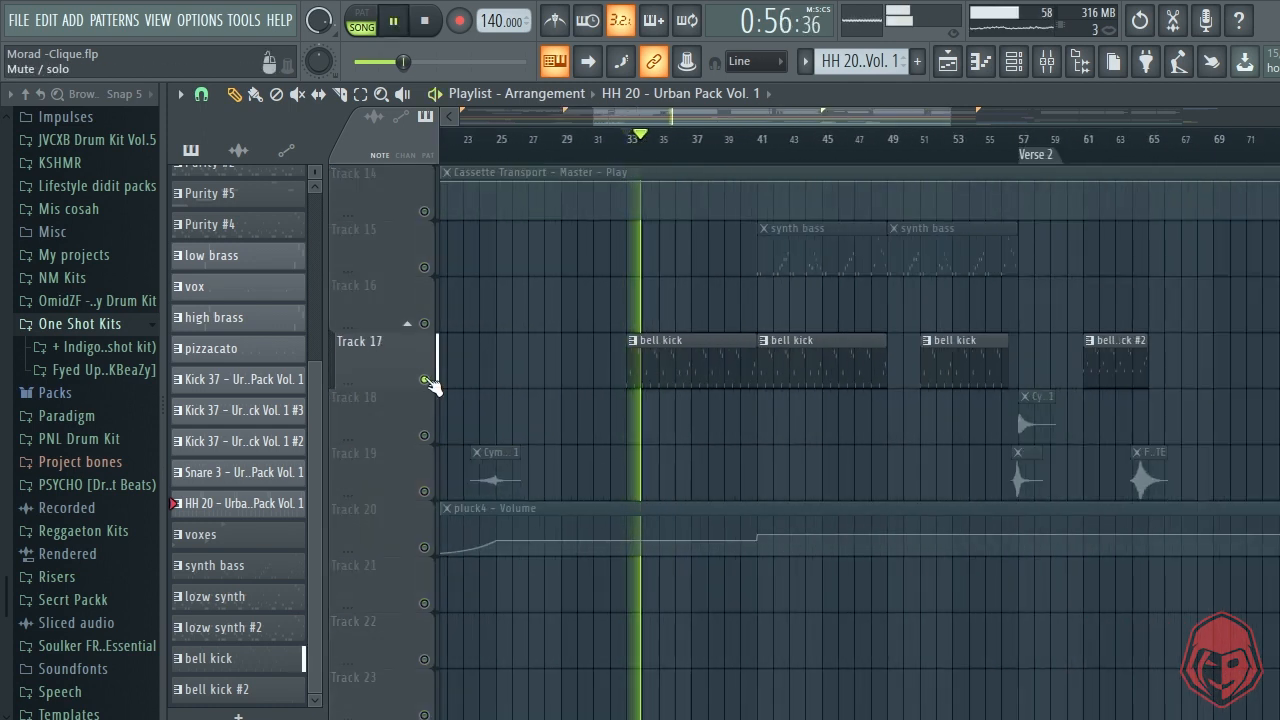
right_click(424, 379)
key(space)
Step: Review the synth bass, bell kick and effects clips on Tracks 15 to 21 and set the playback position to bar 40
scroll(683, 318, down, 2)
scroll(683, 318, down, 3)
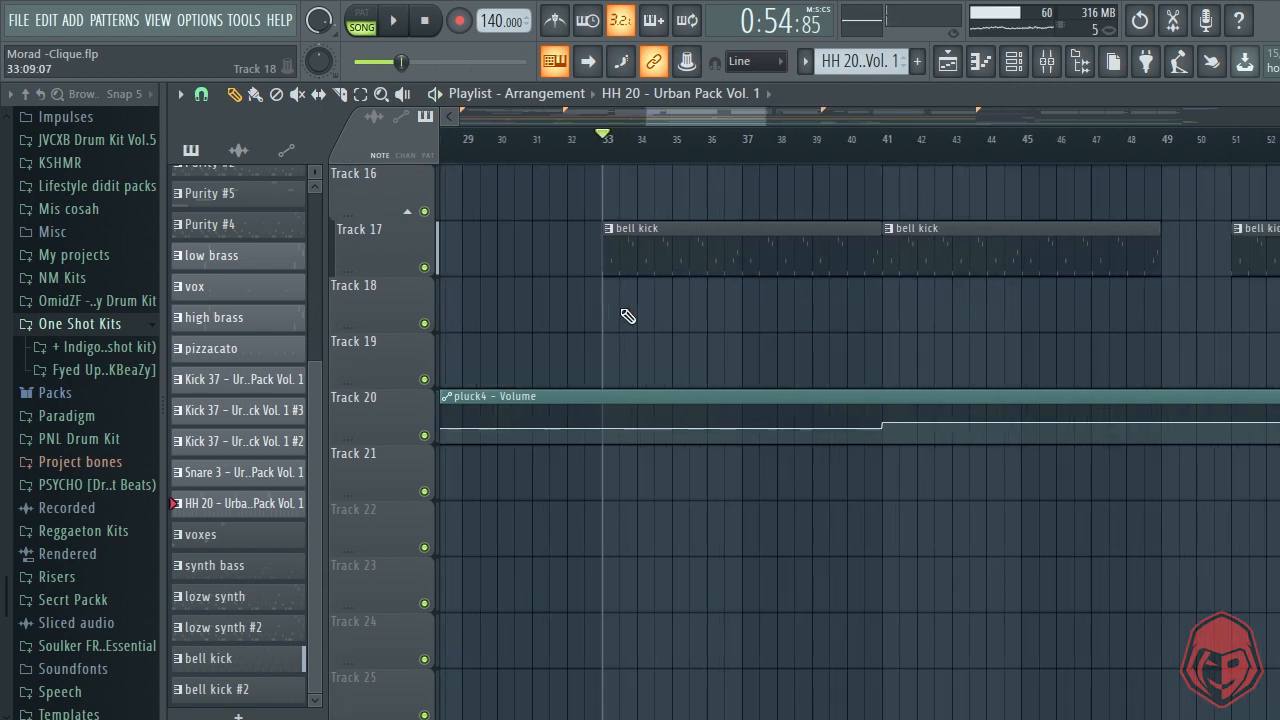
scroll(685, 384, down, 2)
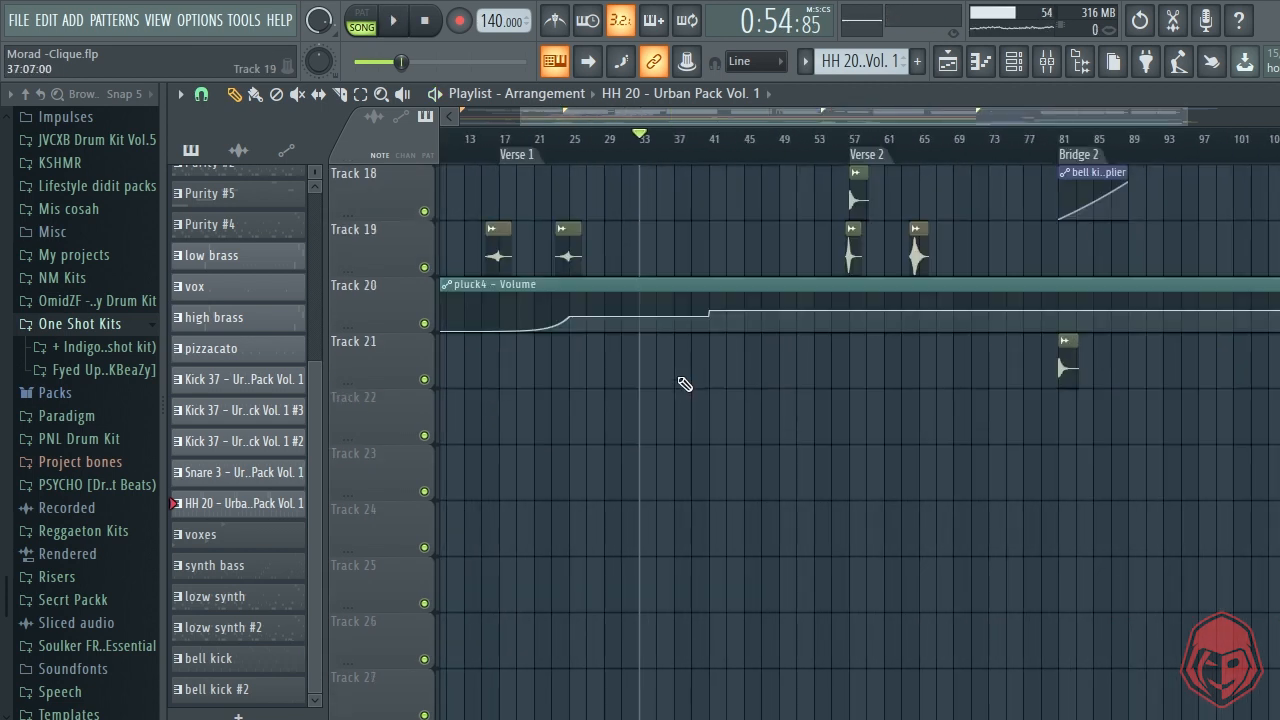
scroll(803, 434, up, 3)
scroll(837, 431, up, 3)
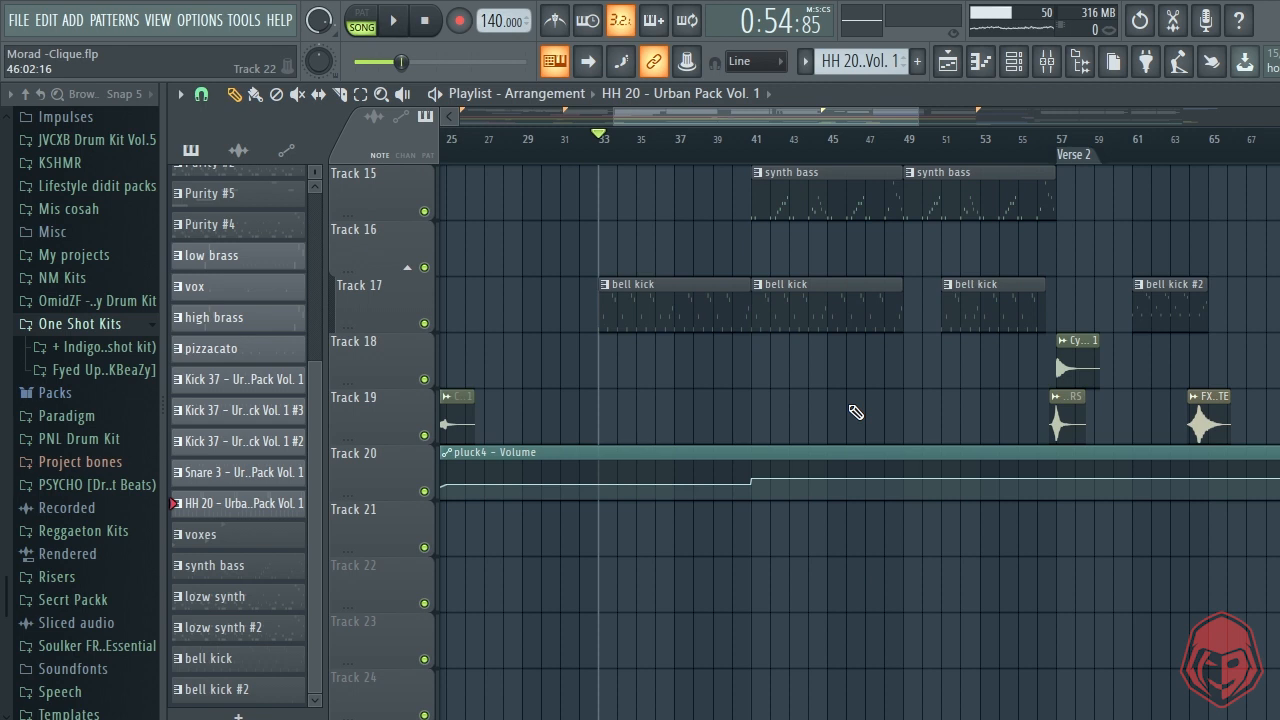
scroll(1209, 350, up, 2)
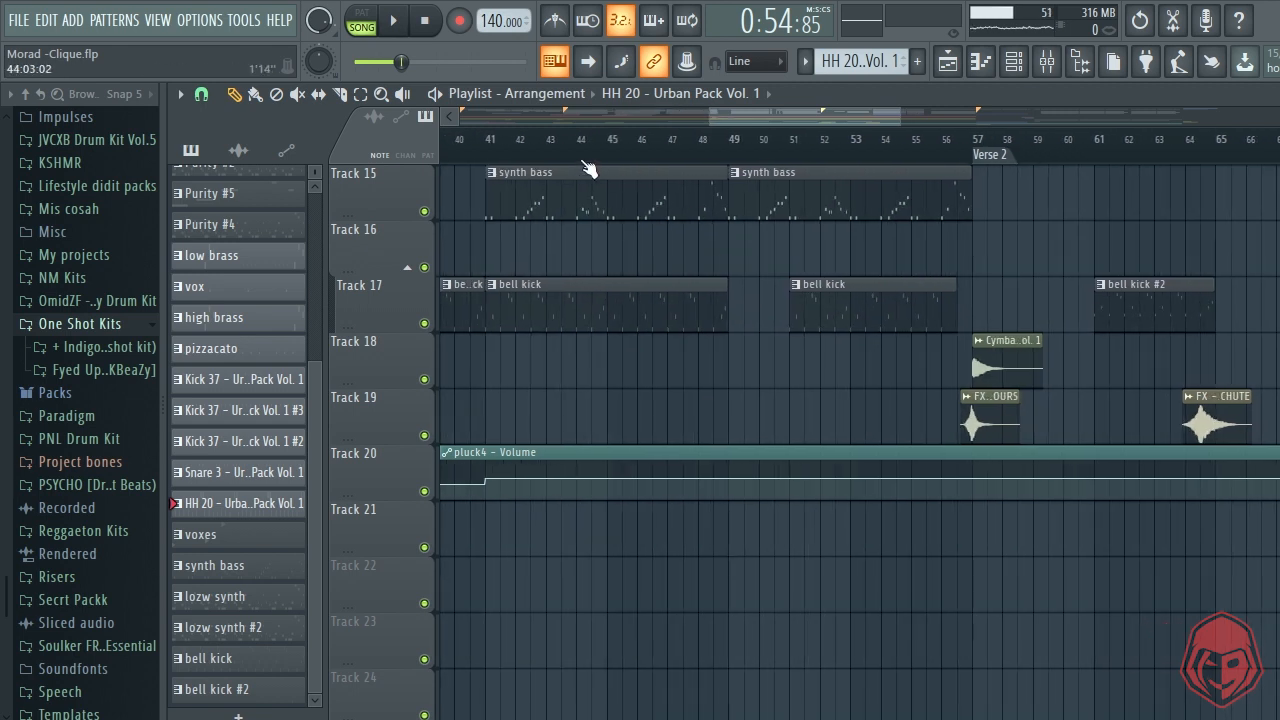
click(463, 139)
Step: Examine the clips around bar 41 from the automation and effects tracks up to the Bells, Vocal chops, Strings and drum tracks
scroll(490, 409, down, 3)
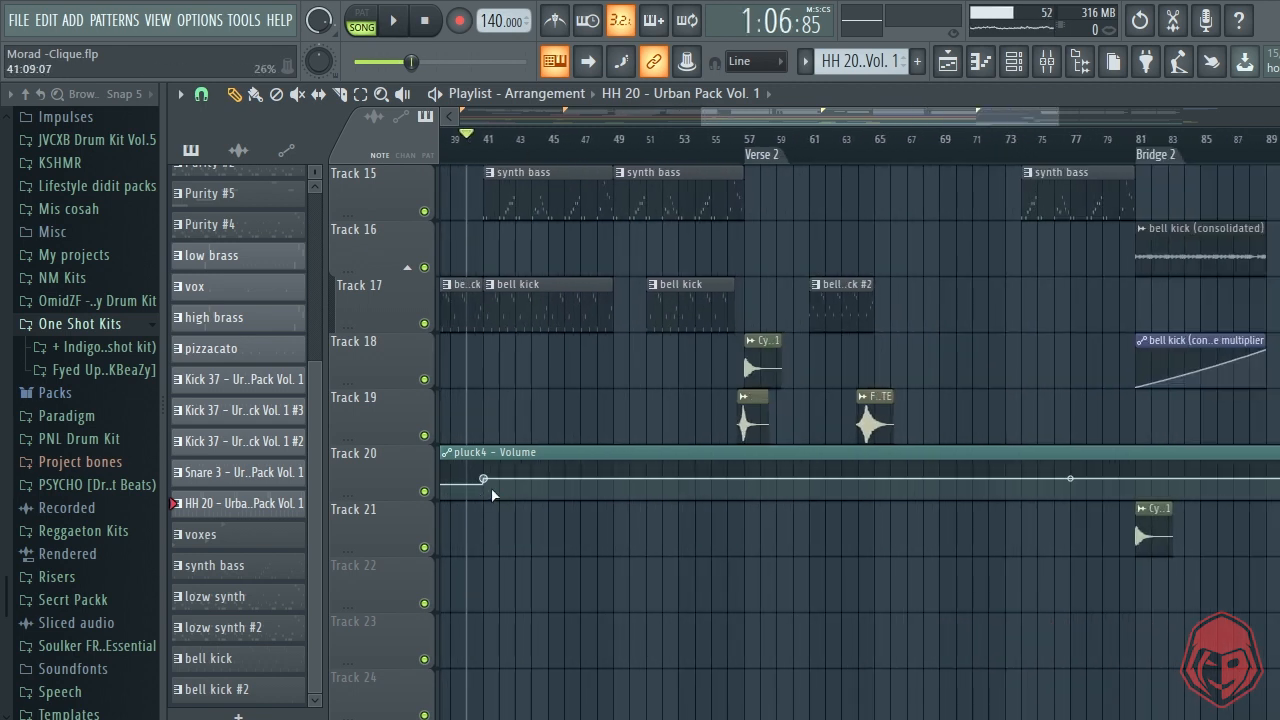
scroll(549, 354, up, 3)
scroll(560, 409, down, 3)
scroll(1093, 288, down, 5)
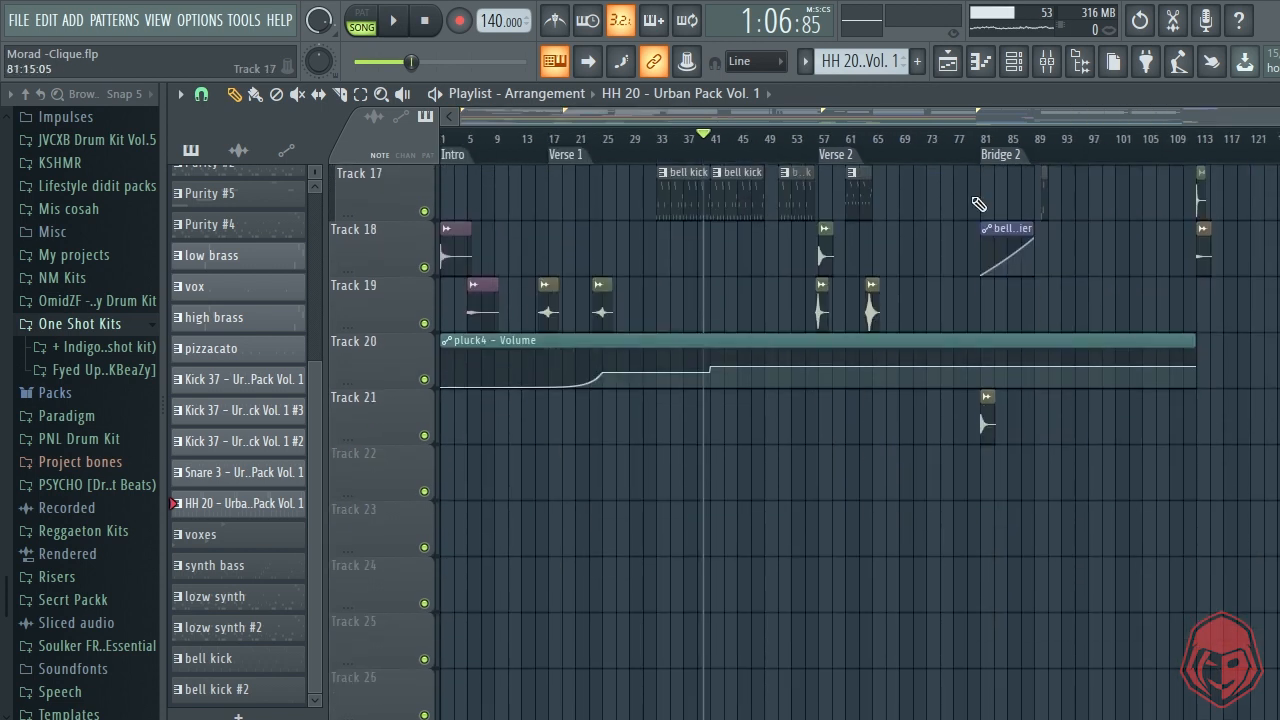
scroll(849, 366, up, 5)
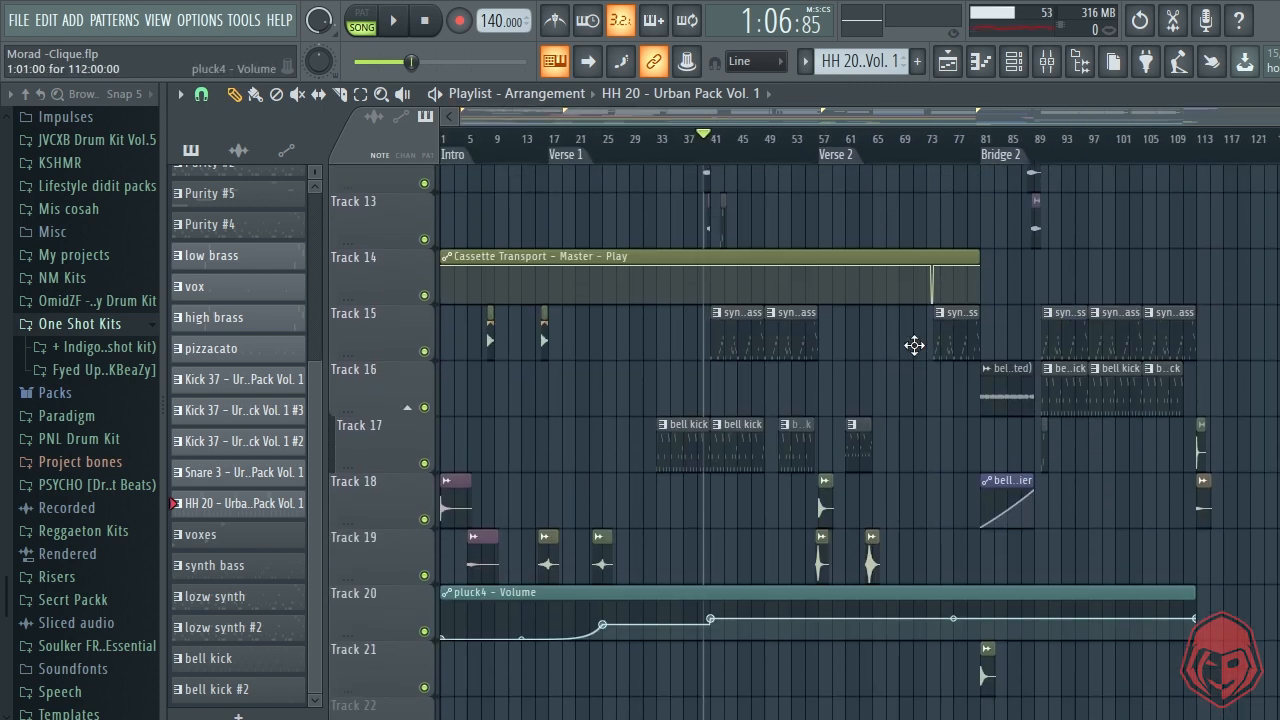
scroll(780, 355, up, 10)
scroll(588, 396, up, 3)
scroll(586, 394, up, 2)
scroll(608, 384, up, 2)
scroll(613, 384, down, 7)
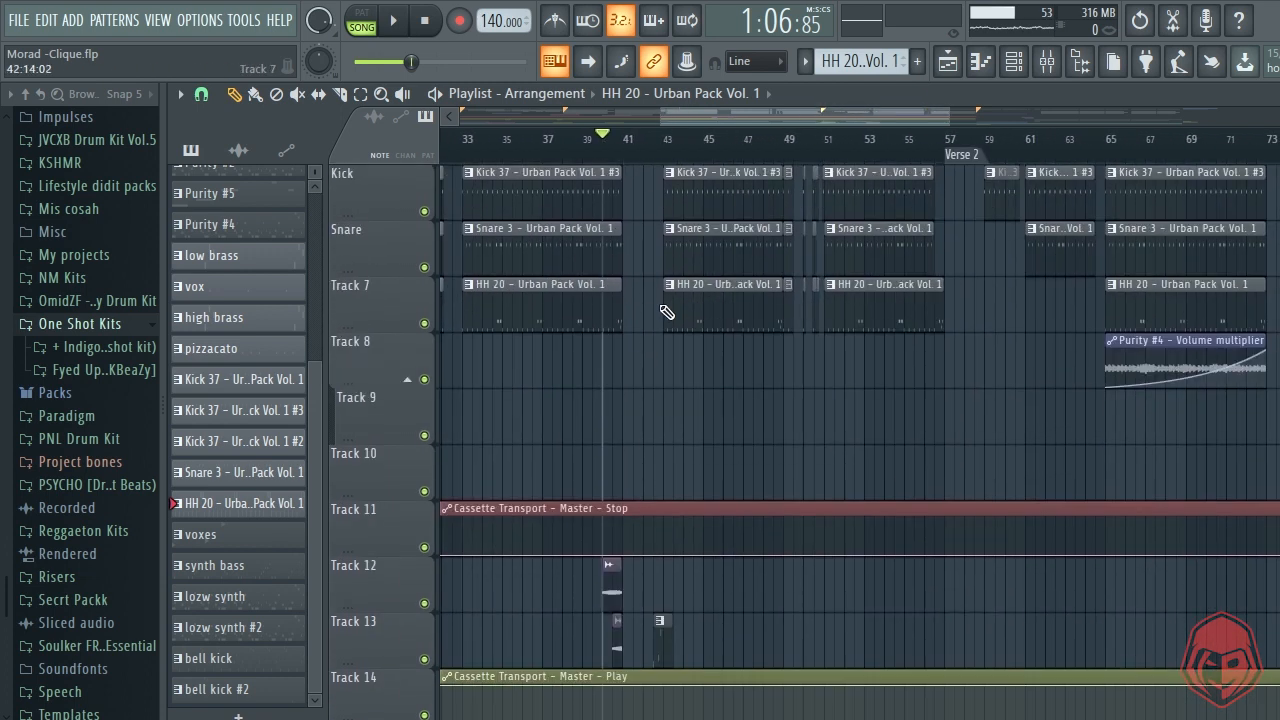
scroll(666, 313, up, 5)
scroll(567, 364, up, 4)
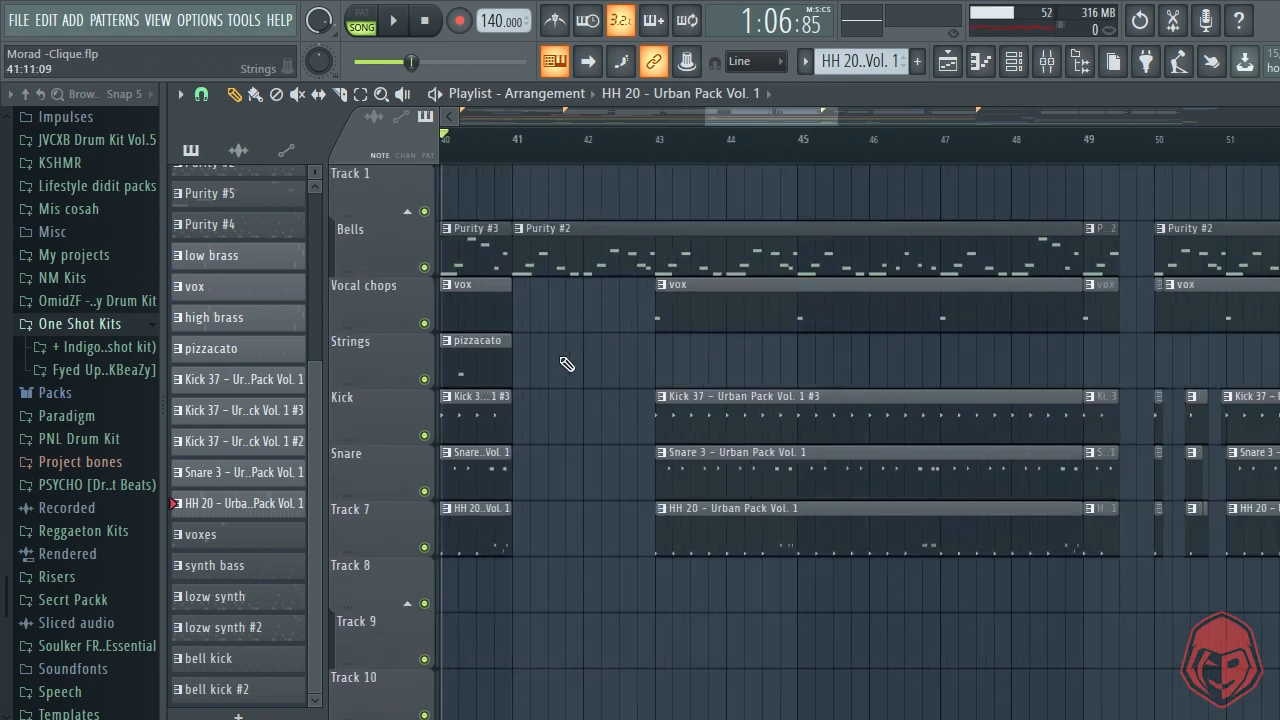
Step: Look over the tracks around bar 41 and play the arrangement from bar 40 until about bar 43
scroll(560, 345, down, 3)
scroll(551, 323, down, 5)
scroll(551, 334, up, 4)
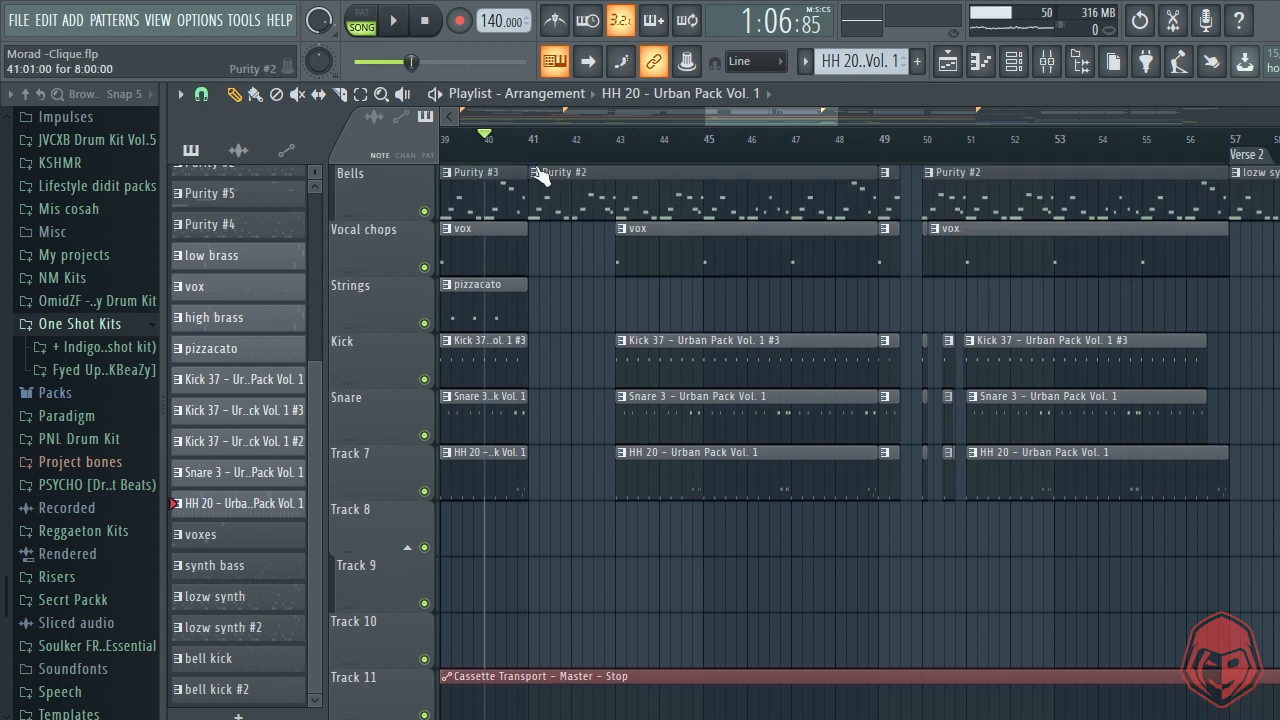
key(space)
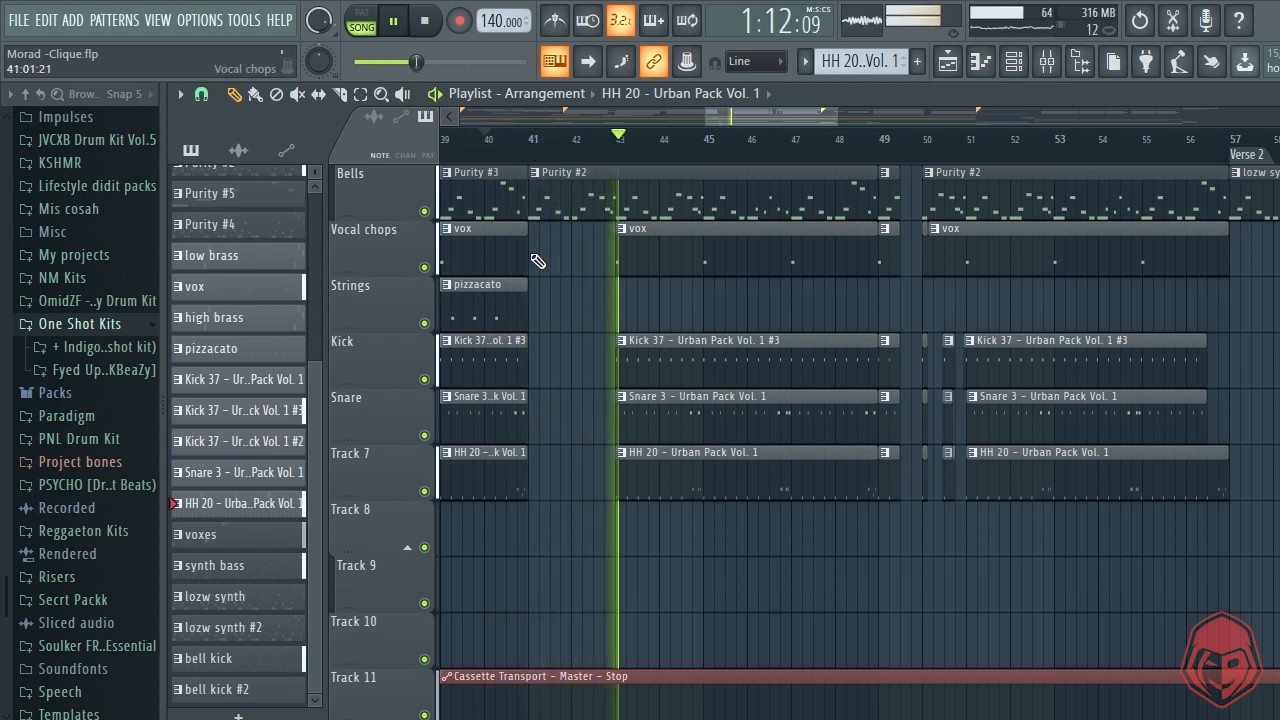
key(space)
Step: Set the playback position to bar 41 and open the synth bass clip on Track 15 in the piano roll
scroll(545, 285, down, 5)
scroll(546, 296, up, 3)
click(513, 147)
click(530, 245)
double_click(530, 245)
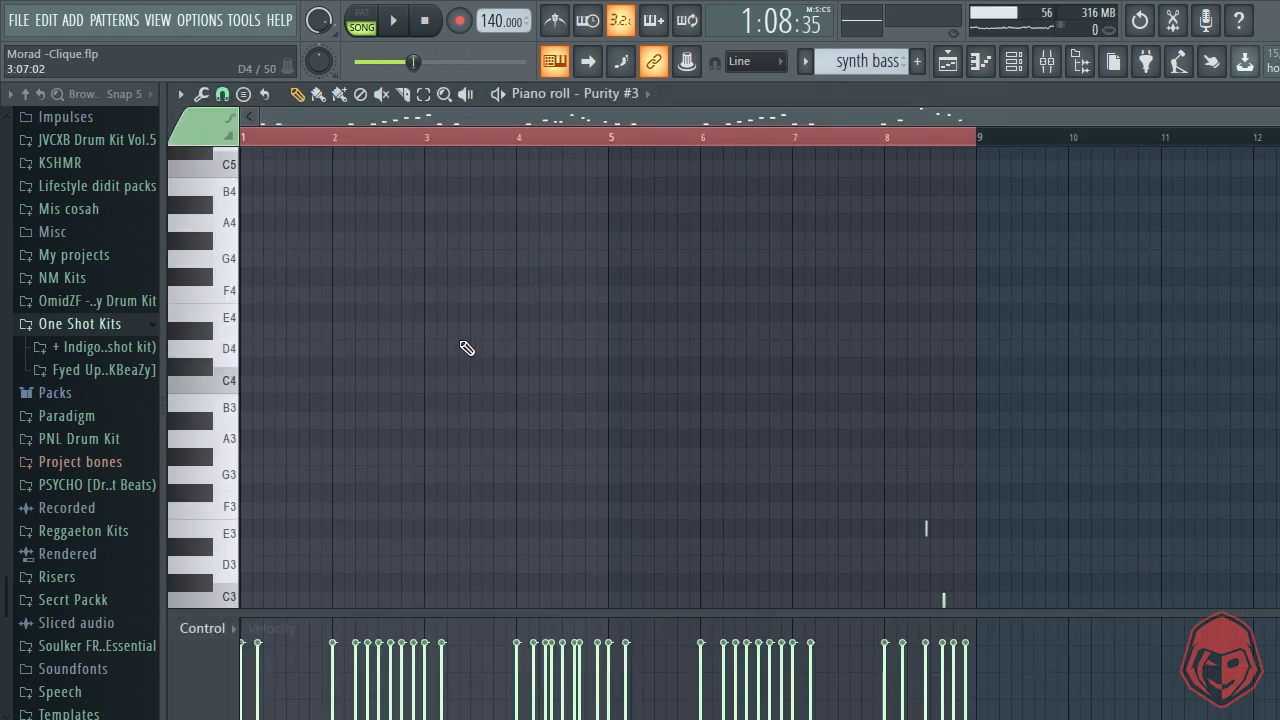
scroll(389, 409, up, 3)
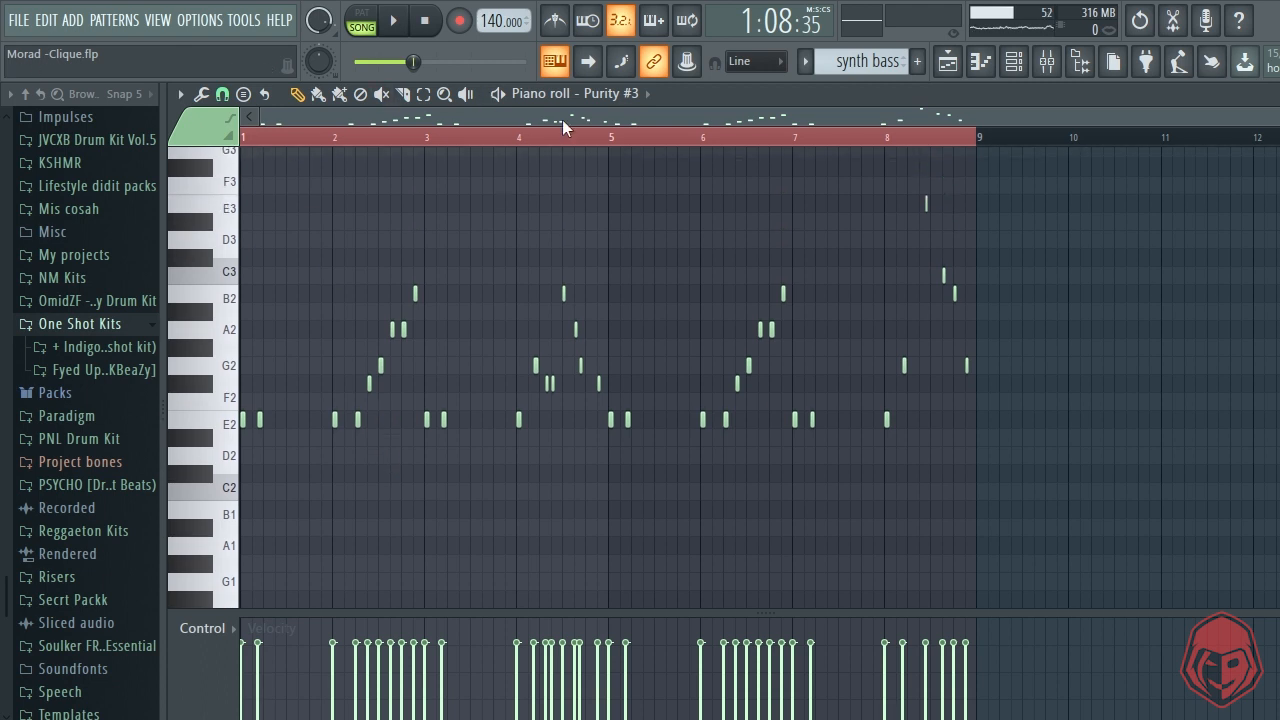
Step: Play the synth bass pattern from its start, examine its notes, and close the piano roll
click(496, 95)
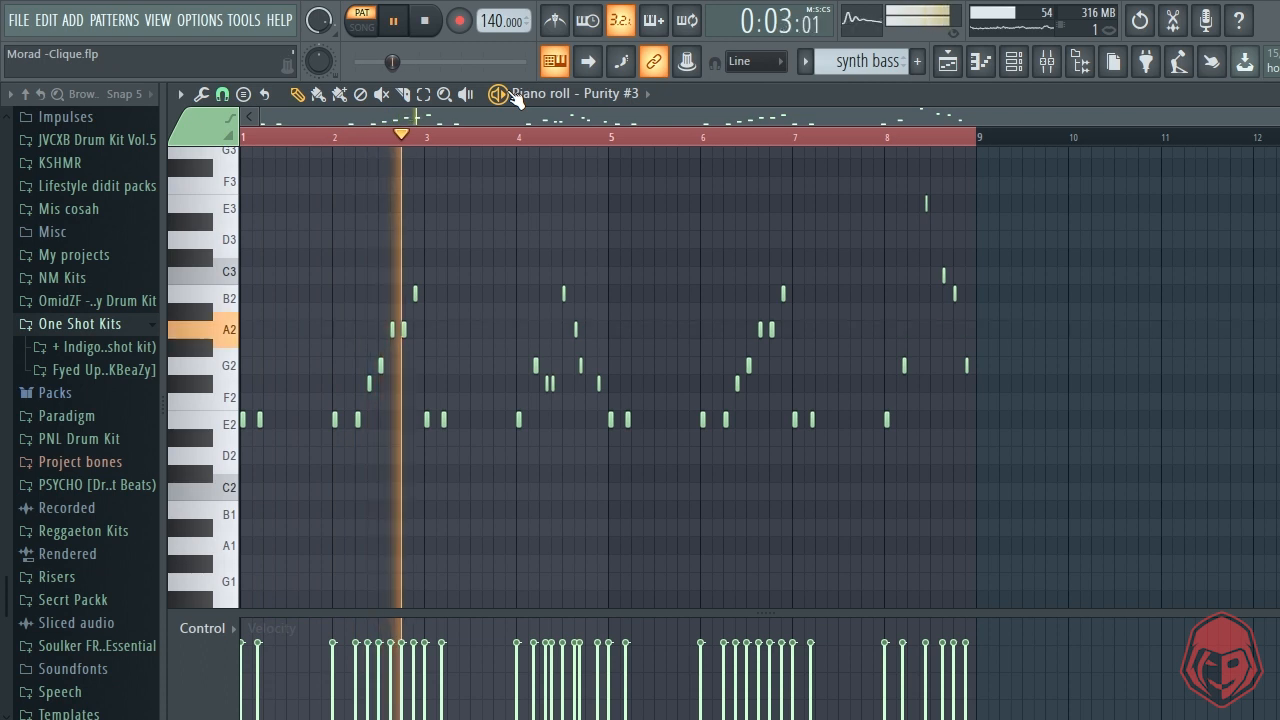
key(space)
scroll(354, 518, up, 5)
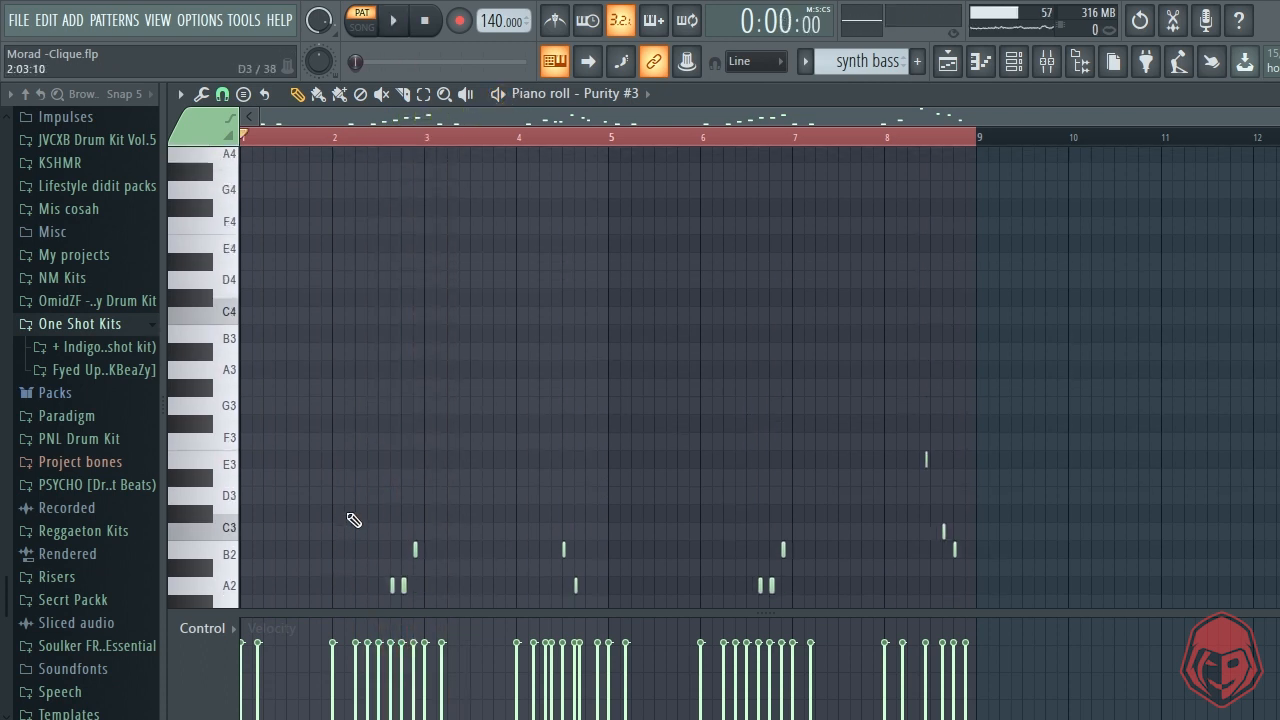
scroll(400, 318, down, 4)
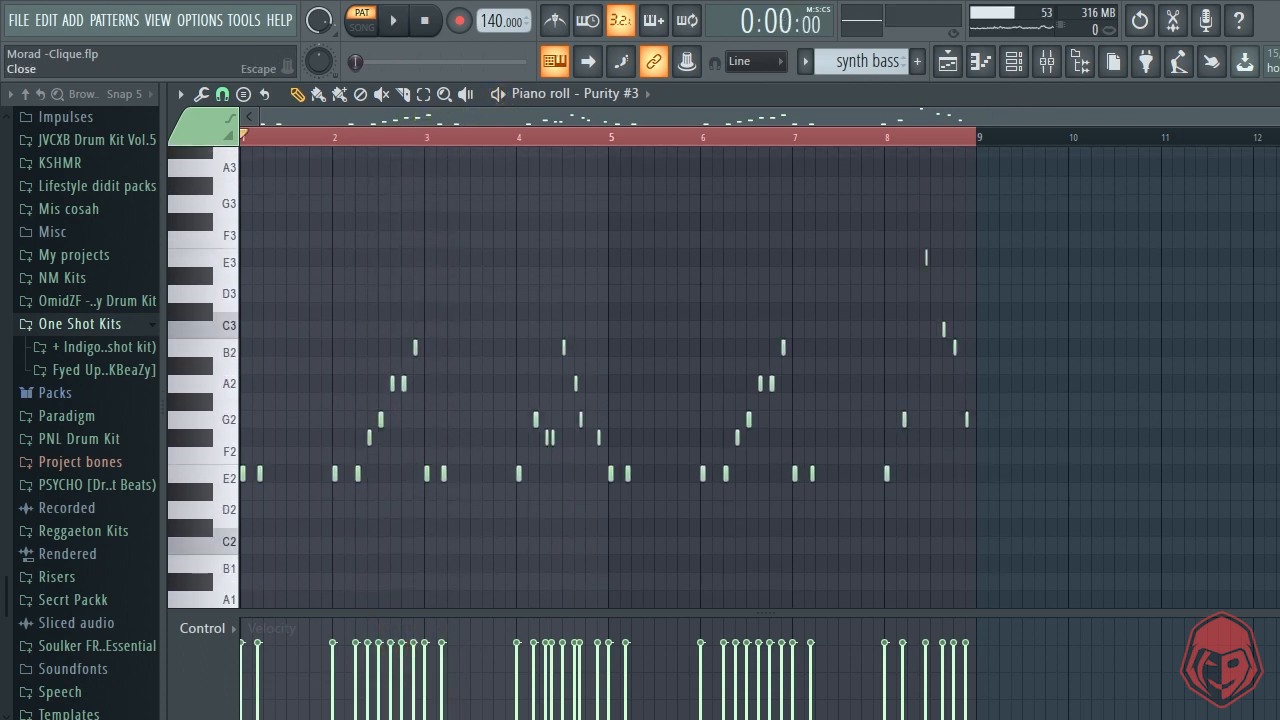
click(1279, 94)
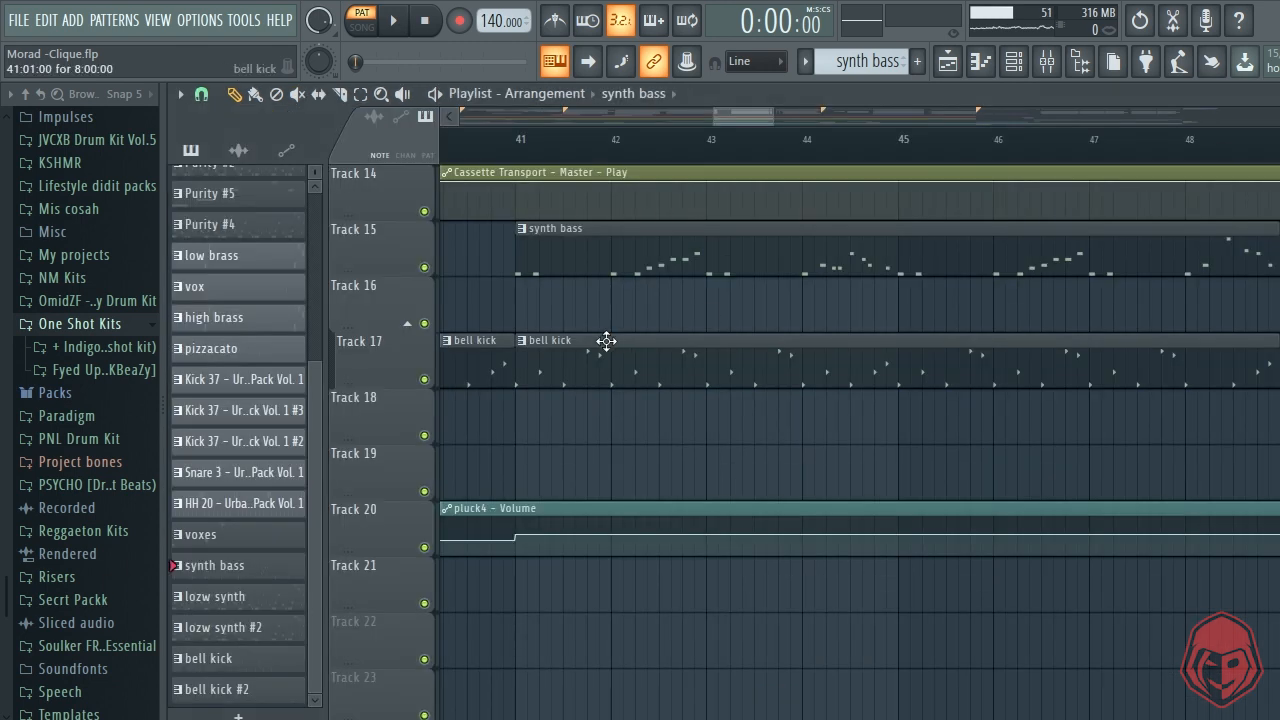
Step: Show the Channel rack to view the instrument behind the synth bass pattern, and hide the rack again
key(F6)
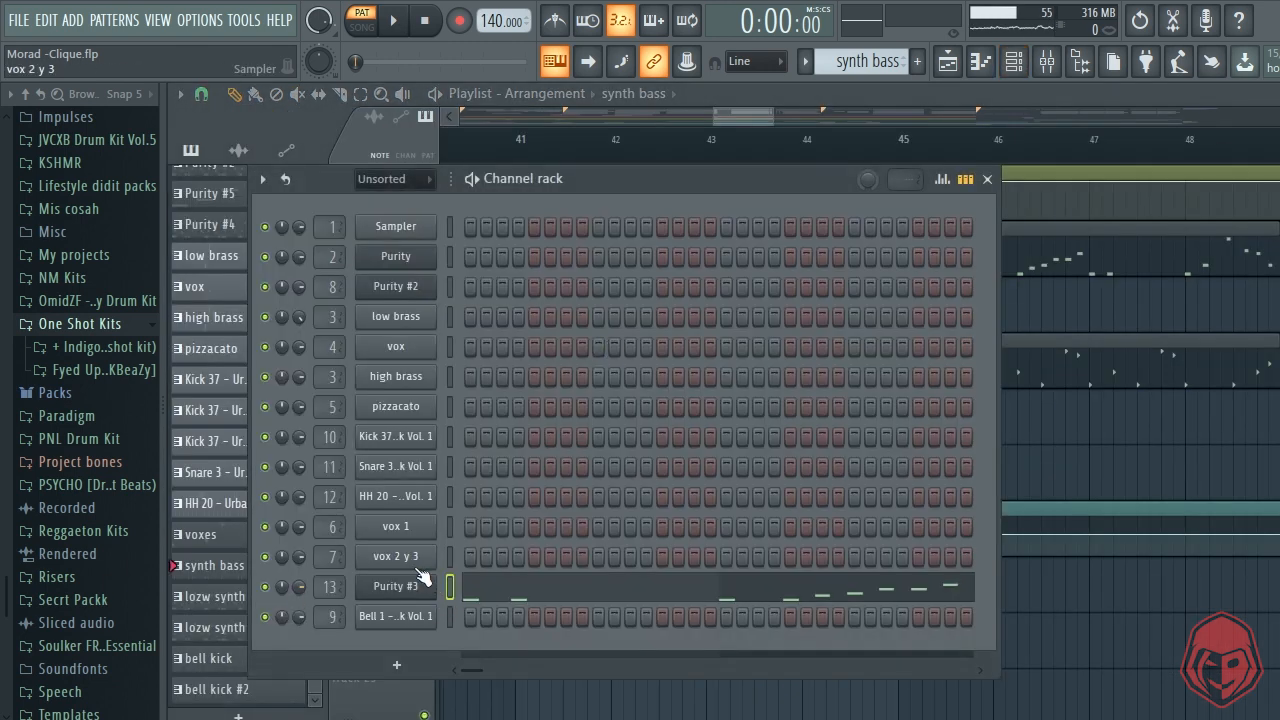
drag(600, 185, 640, 193)
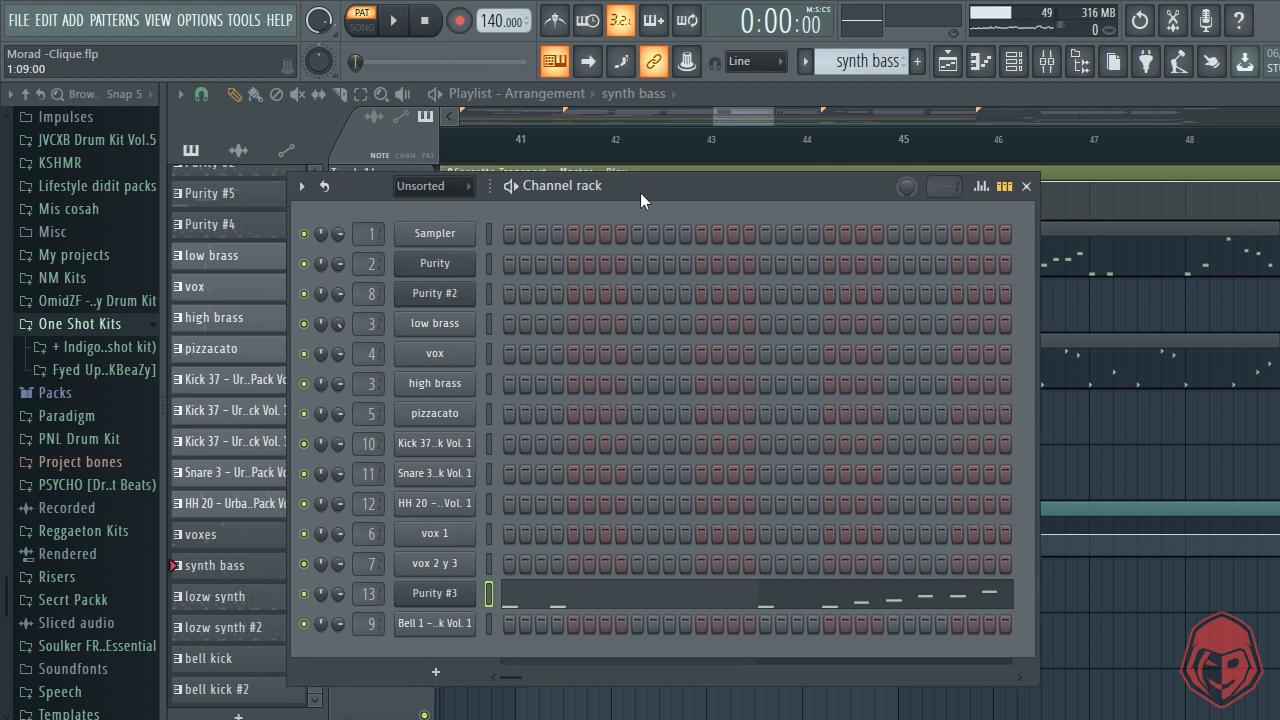
key(F6)
Step: Review the whole arrangement from Intro to Bridge 2 in song mode and return playback to the start
scroll(580, 451, down, 5)
scroll(606, 434, right, 4)
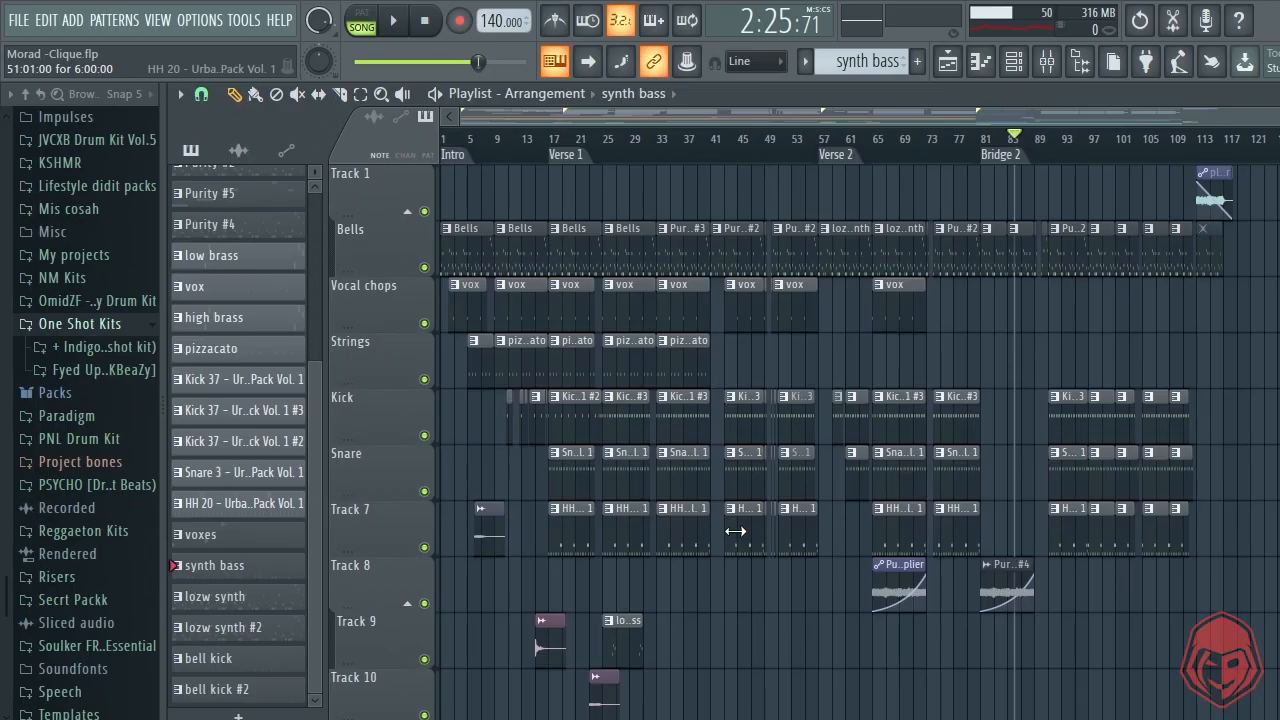
scroll(751, 514, down, 3)
scroll(726, 482, up, 3)
key(space)
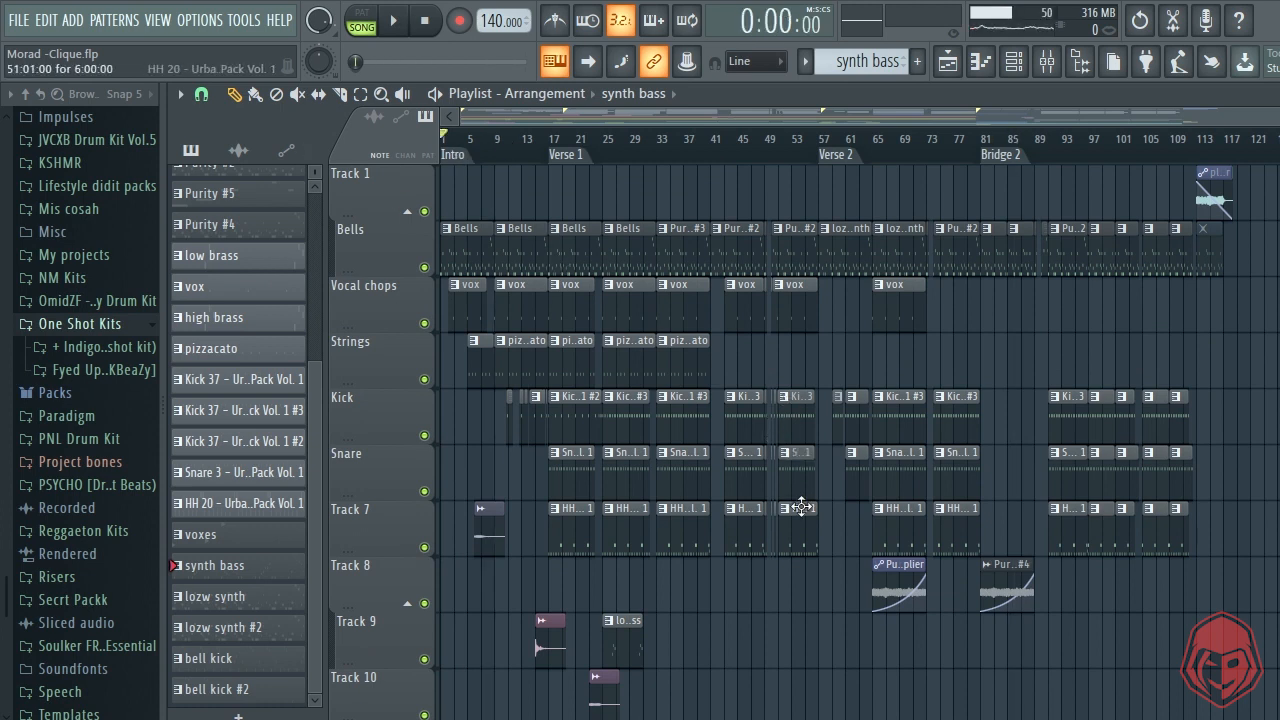
Step: Open the mixer and inspect the effect chains on the Synth, Brass, Vox and pluck4 tracks
key(F9)
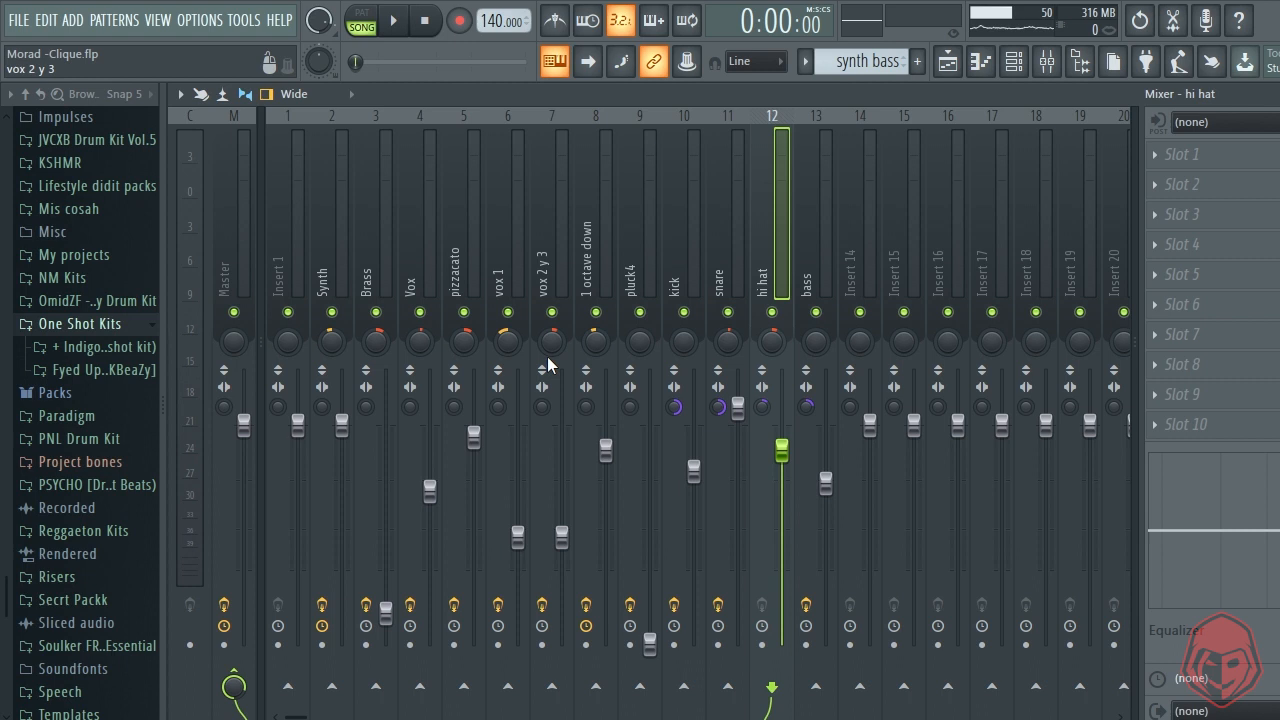
click(346, 280)
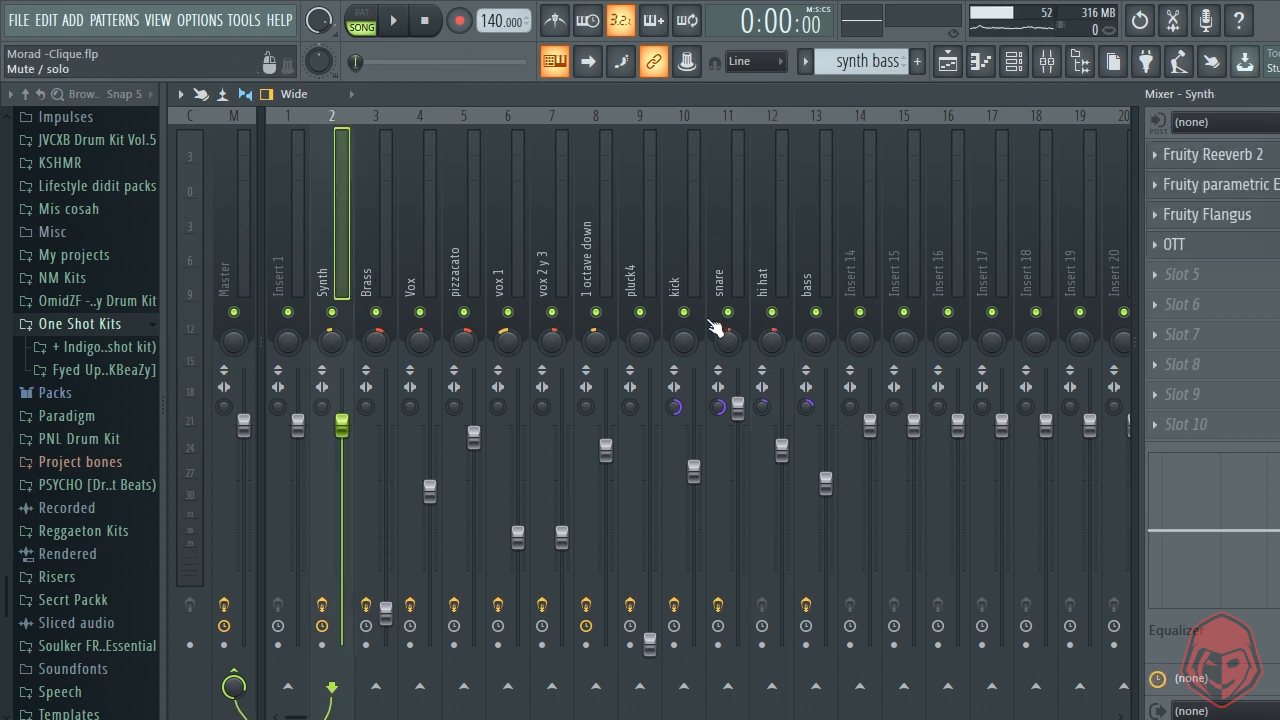
click(385, 258)
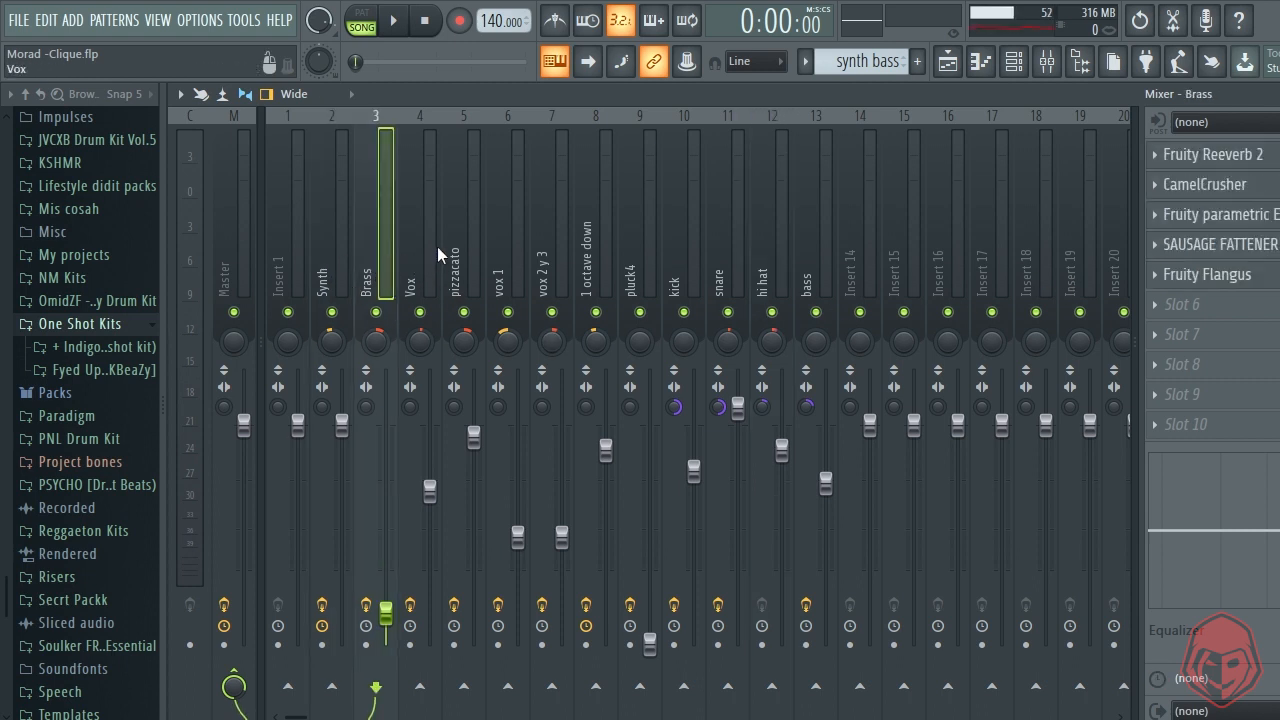
click(437, 254)
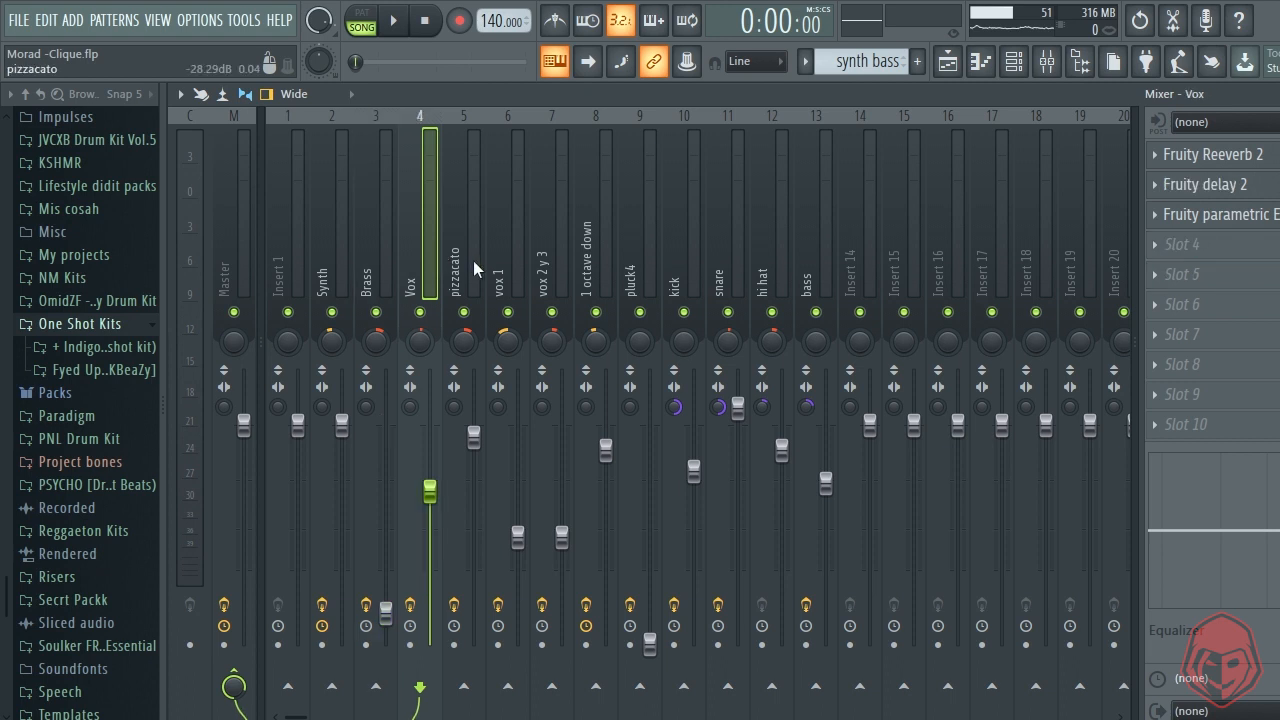
click(643, 245)
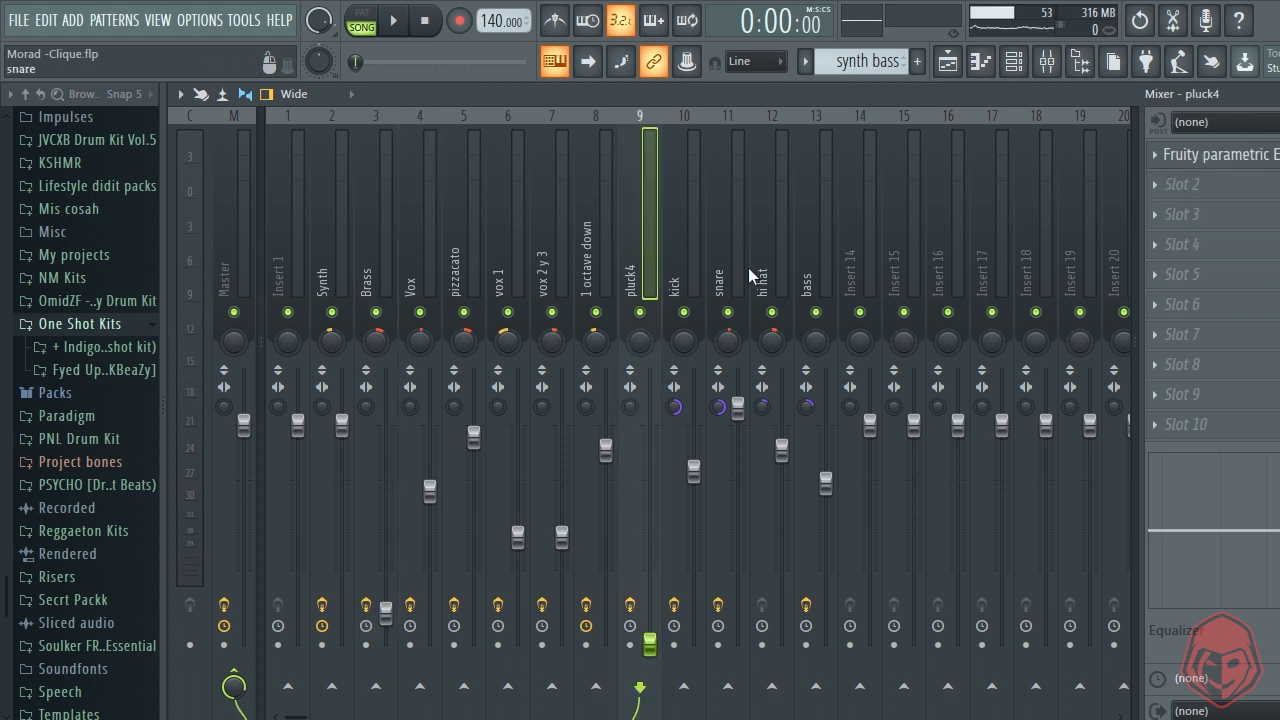
Step: Inspect the CamelCrusher effect on the kick mixer track and close its window
click(748, 267)
click(701, 277)
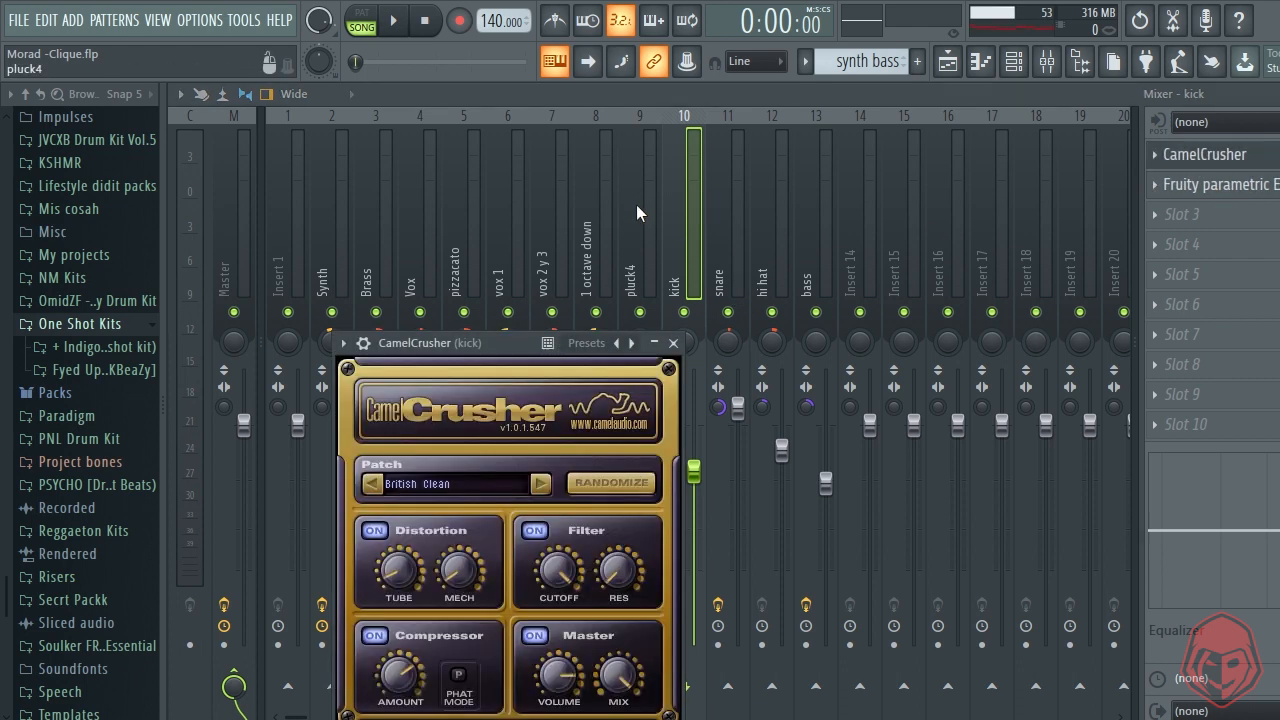
drag(519, 342, 535, 302)
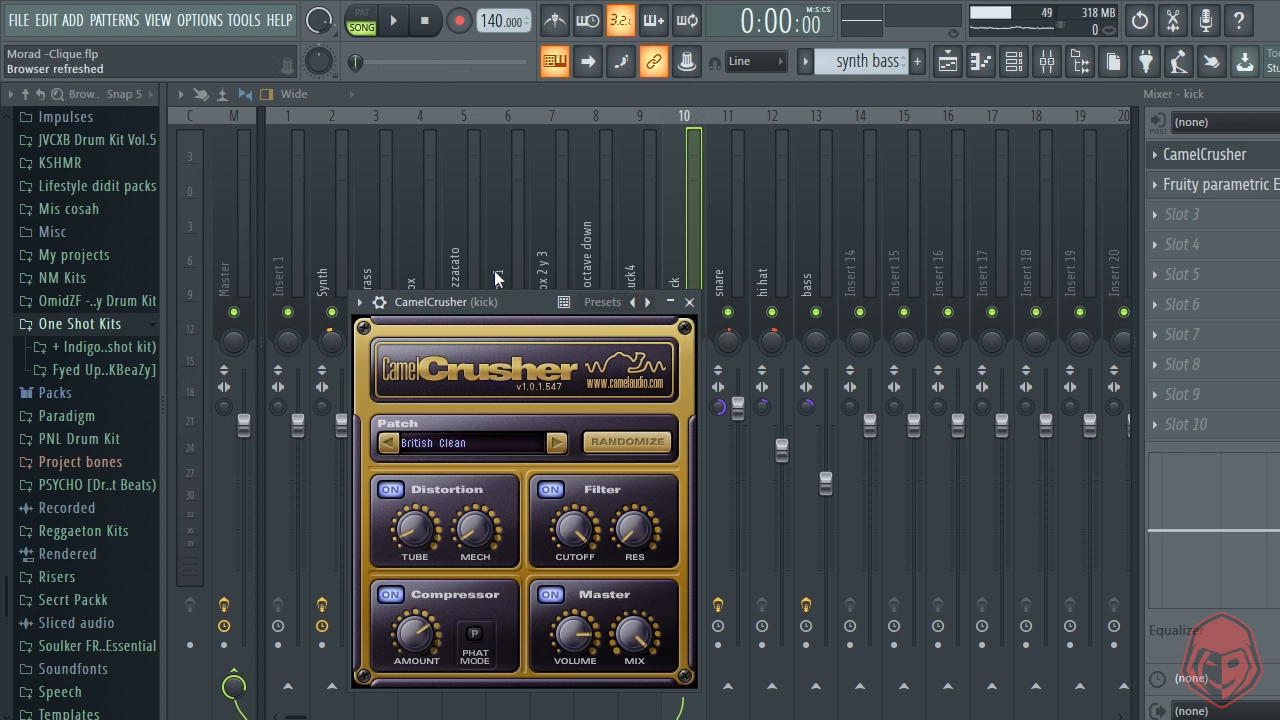
click(689, 302)
Step: Inspect the Fruity parametric EQ 2 curve on the snare mixer track and close its window
click(733, 283)
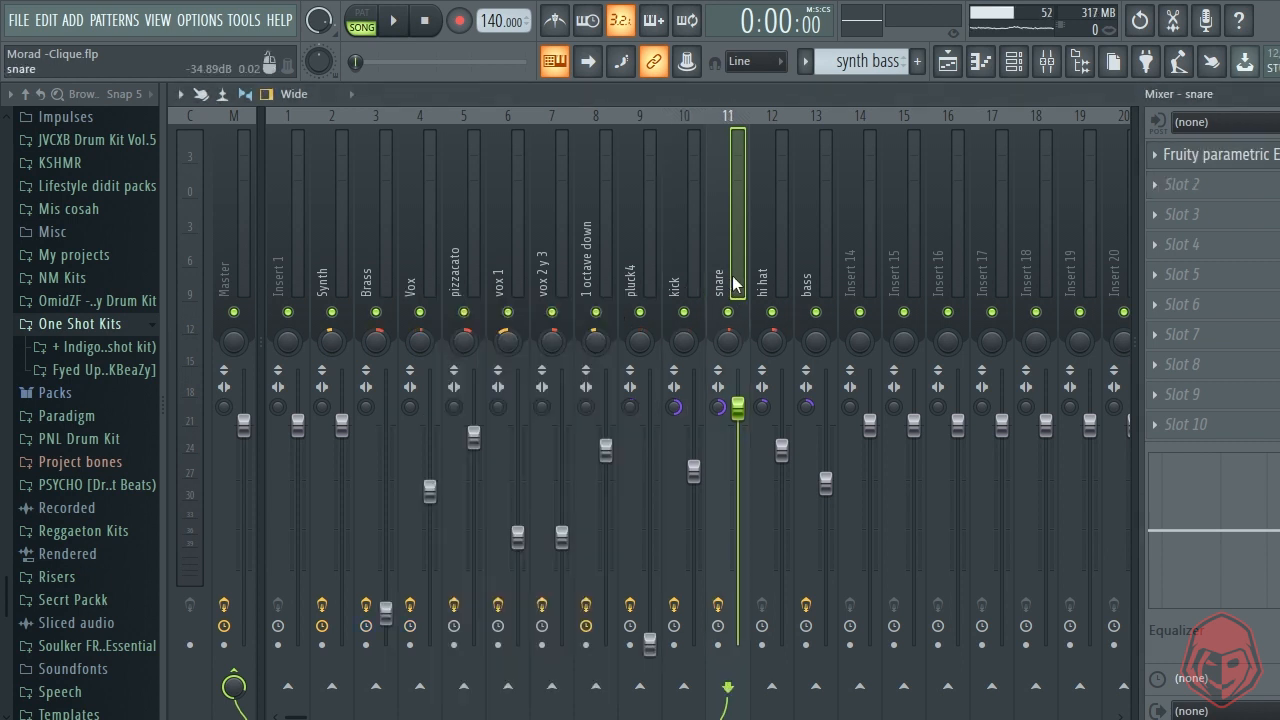
click(1234, 157)
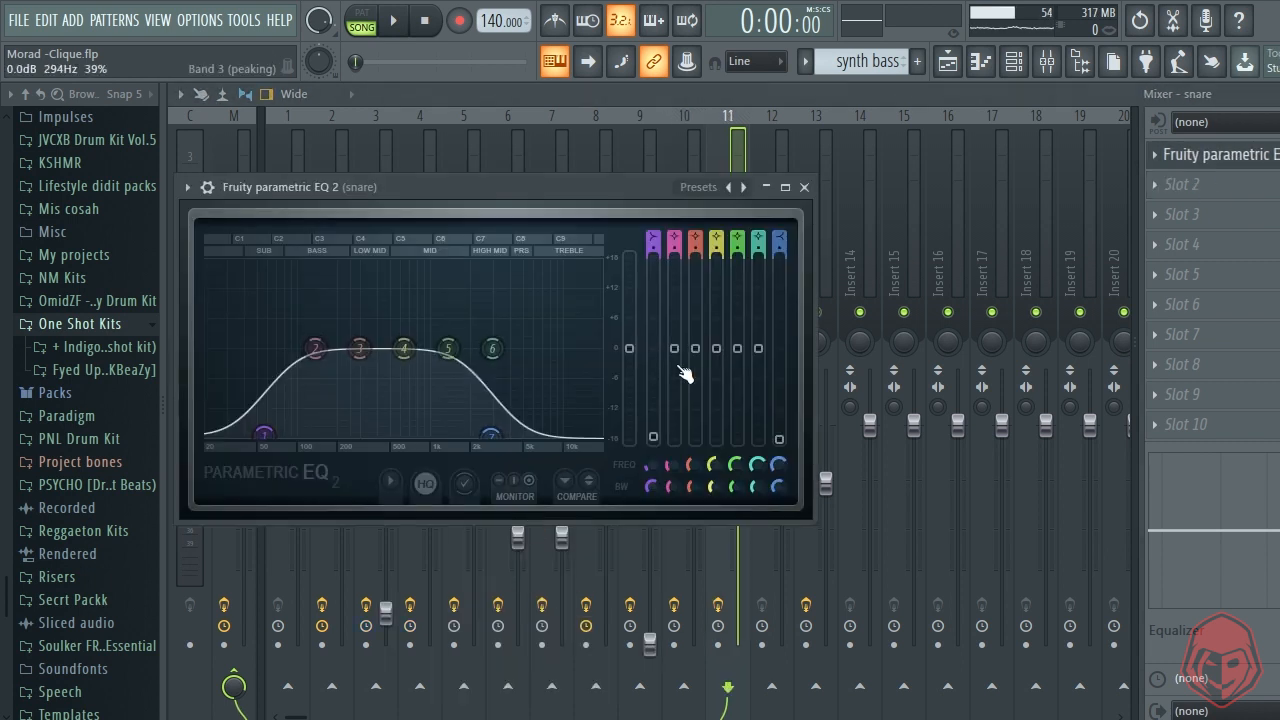
click(804, 187)
Step: Check the hi hat and bass mixer tracks, view the bass's CamelCrusher effect, and close the mixer
click(752, 261)
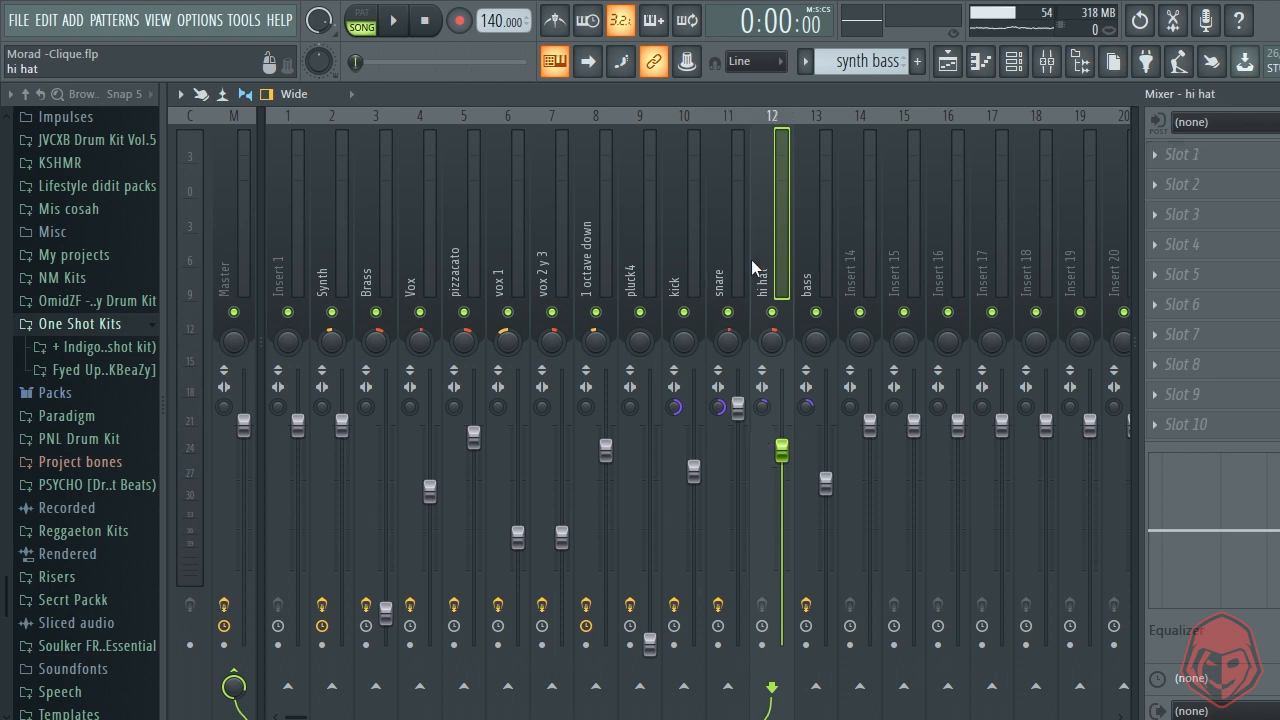
click(810, 254)
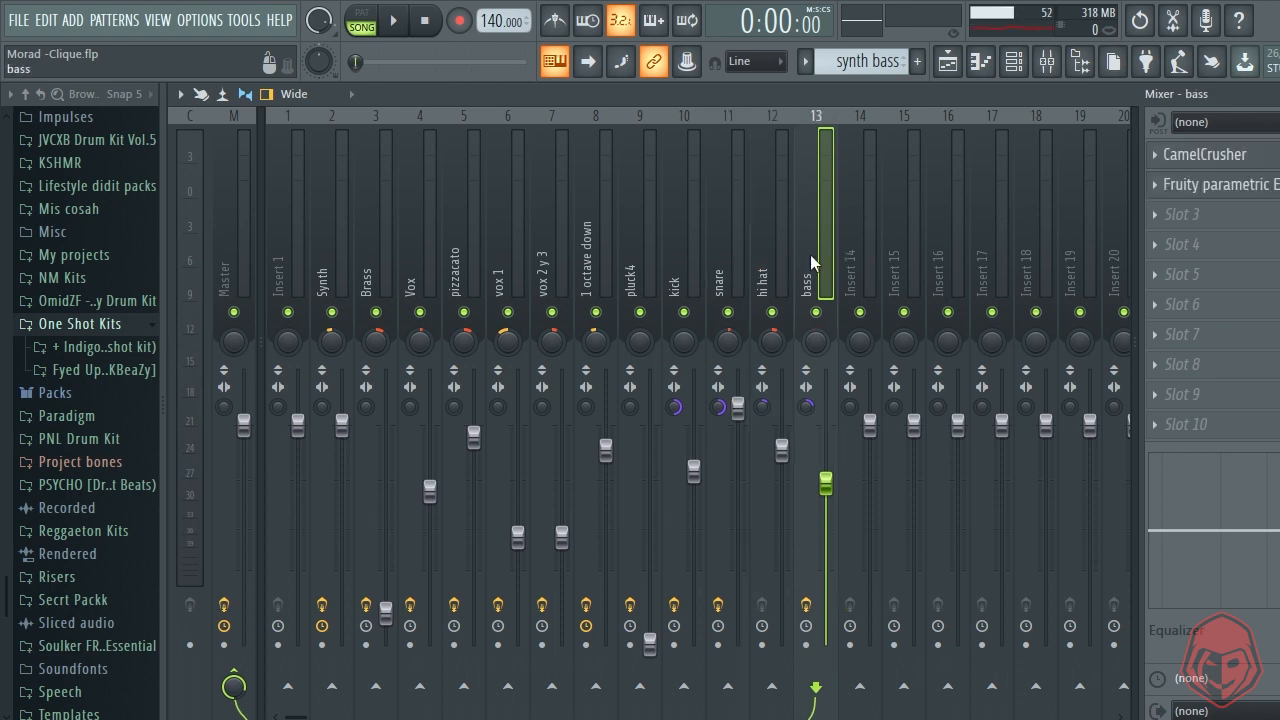
click(1210, 160)
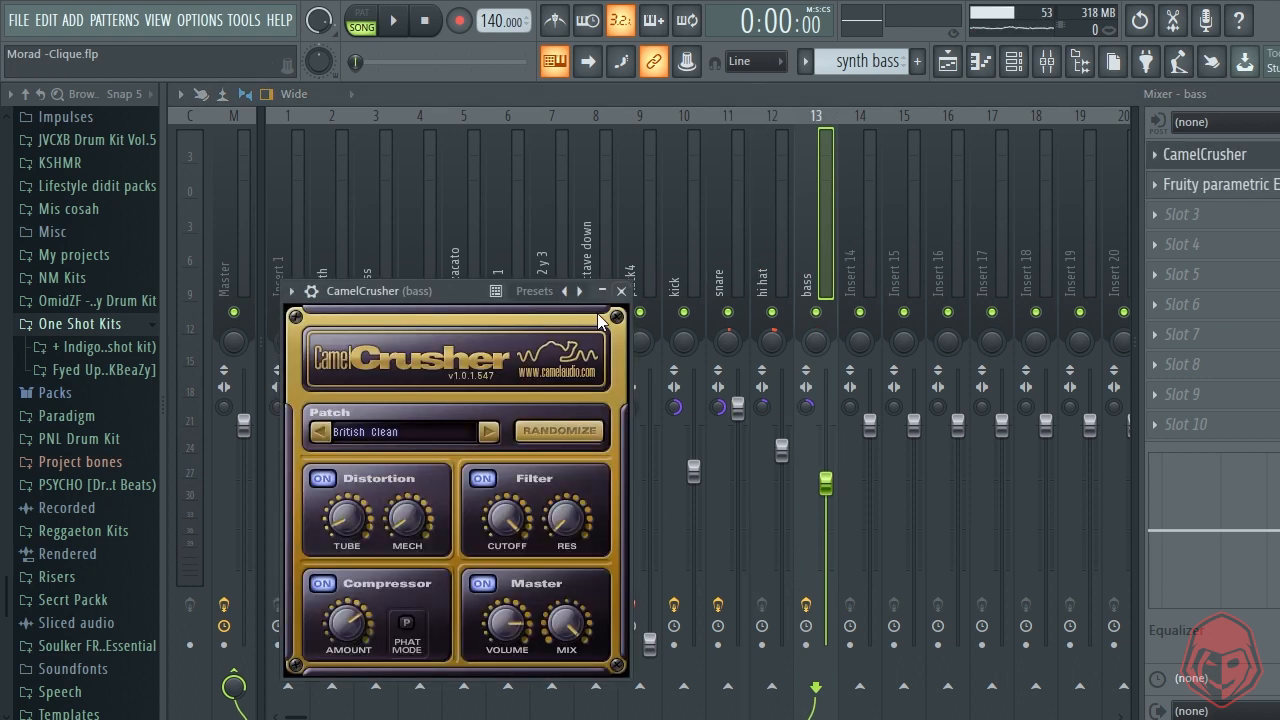
click(622, 287)
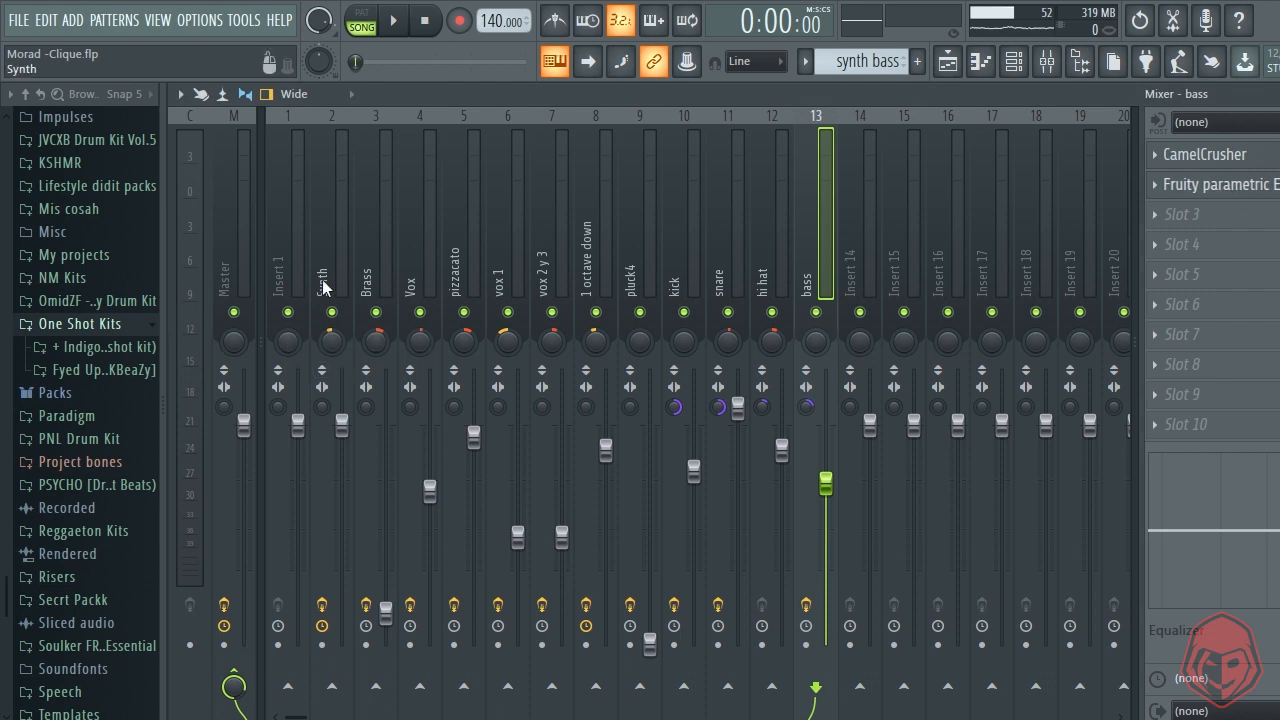
scroll(629, 242, down, 3)
scroll(629, 242, up, 3)
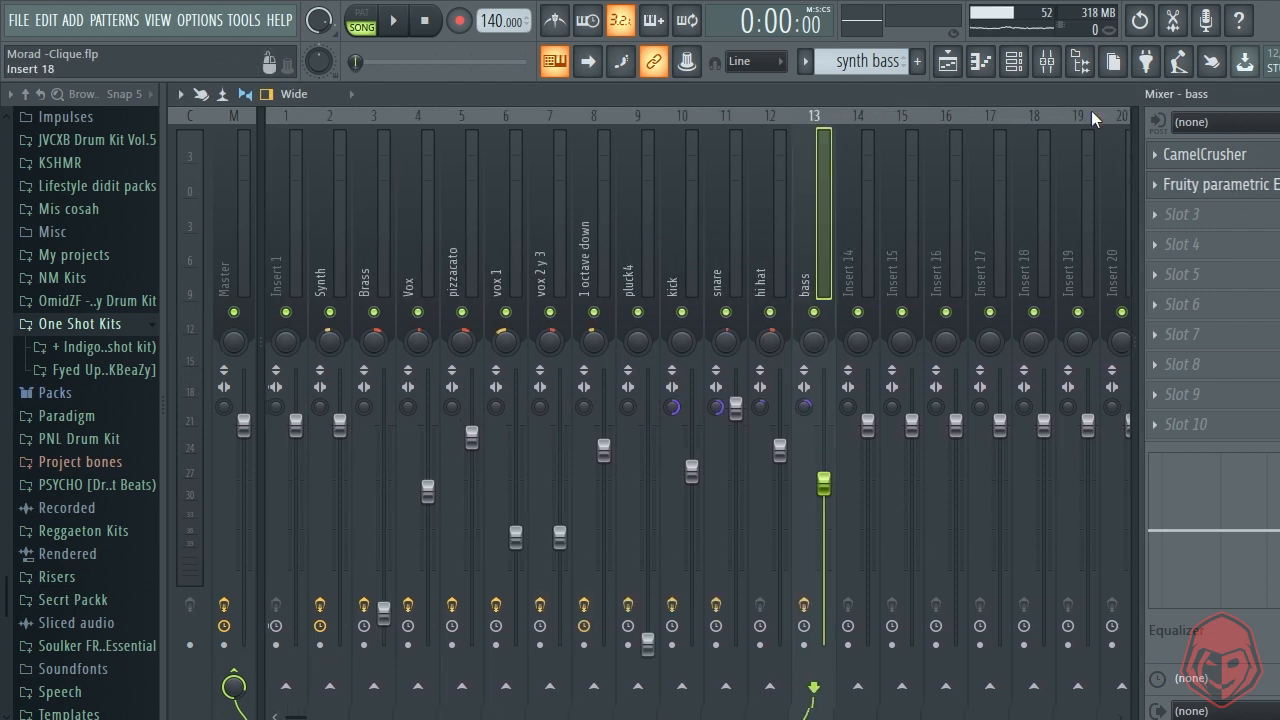
key(Escape)
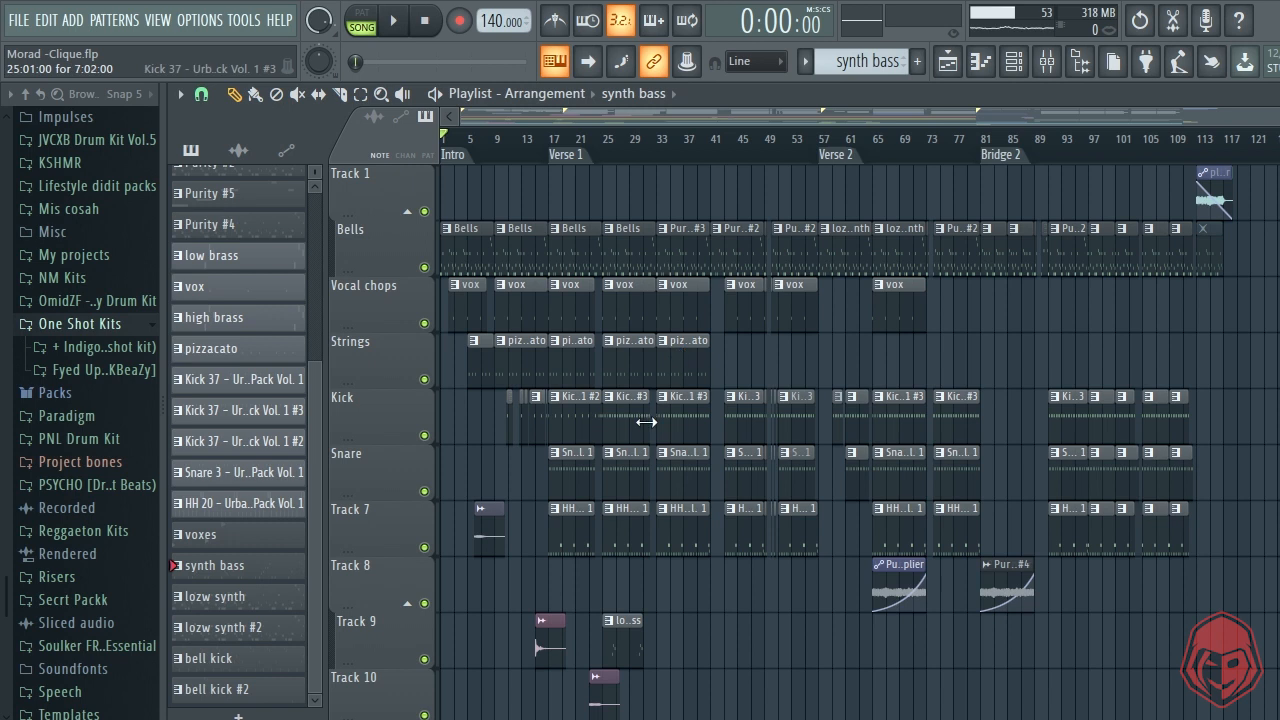
Step: Reopen the mixer, inspect the Master track's SoundShifter Pitch Stereo effect, and return to the first playlist tracks
scroll(607, 477, down, 4)
key(F9)
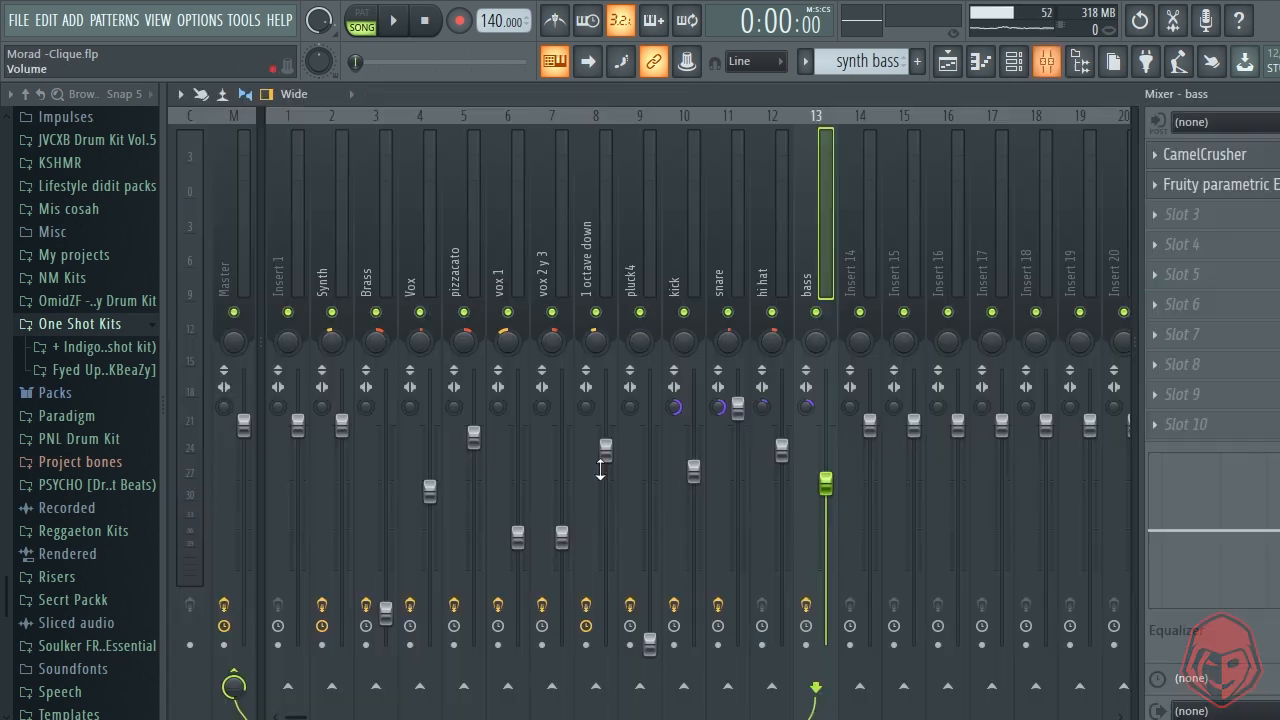
click(273, 233)
click(257, 241)
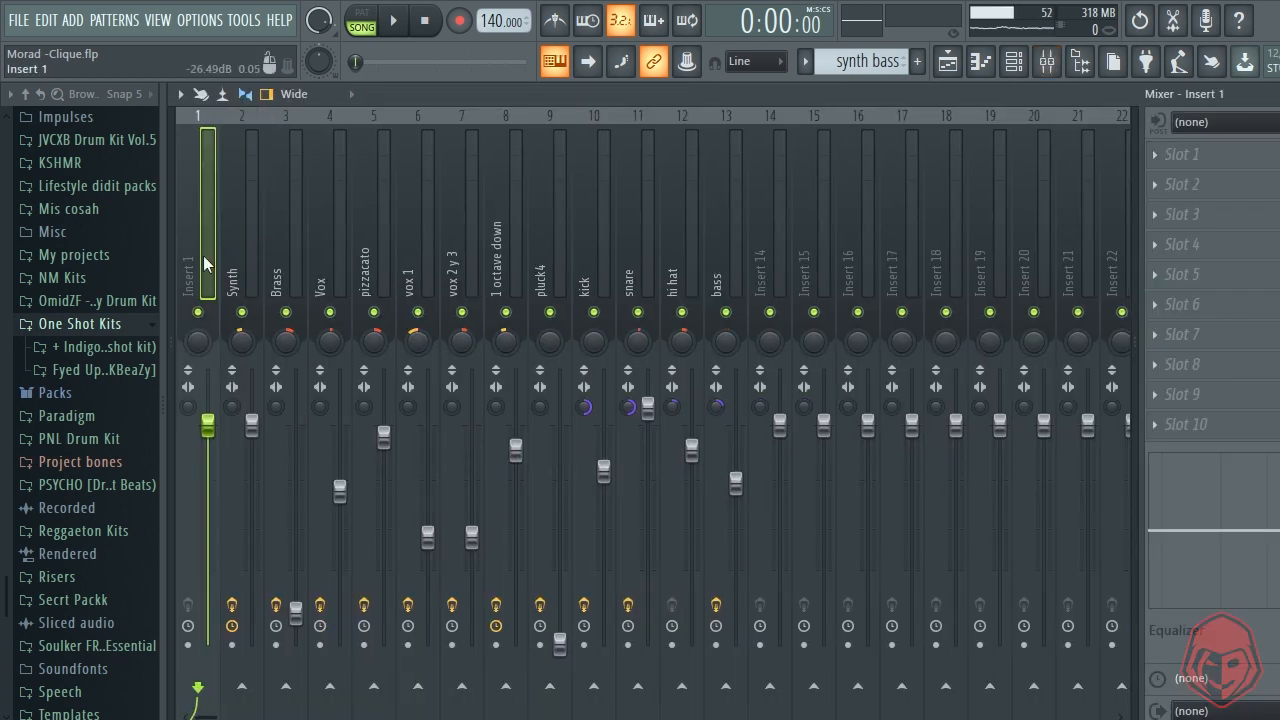
click(172, 267)
click(247, 239)
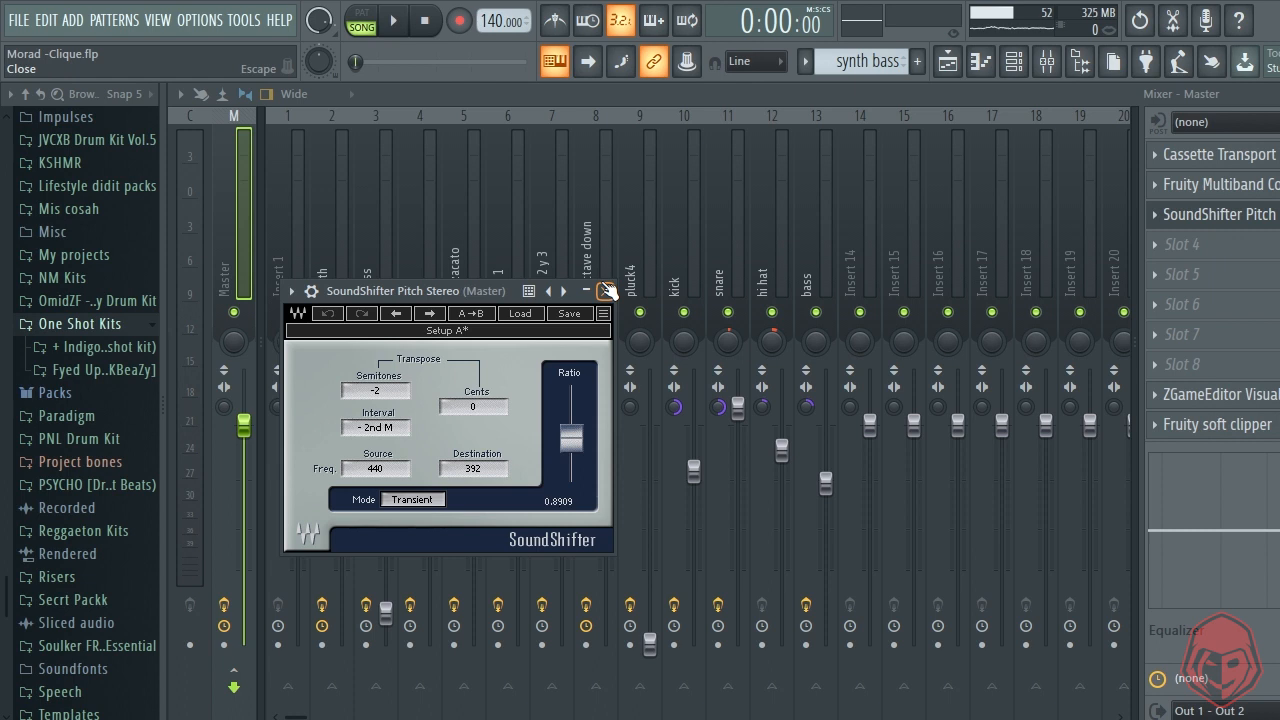
click(604, 290)
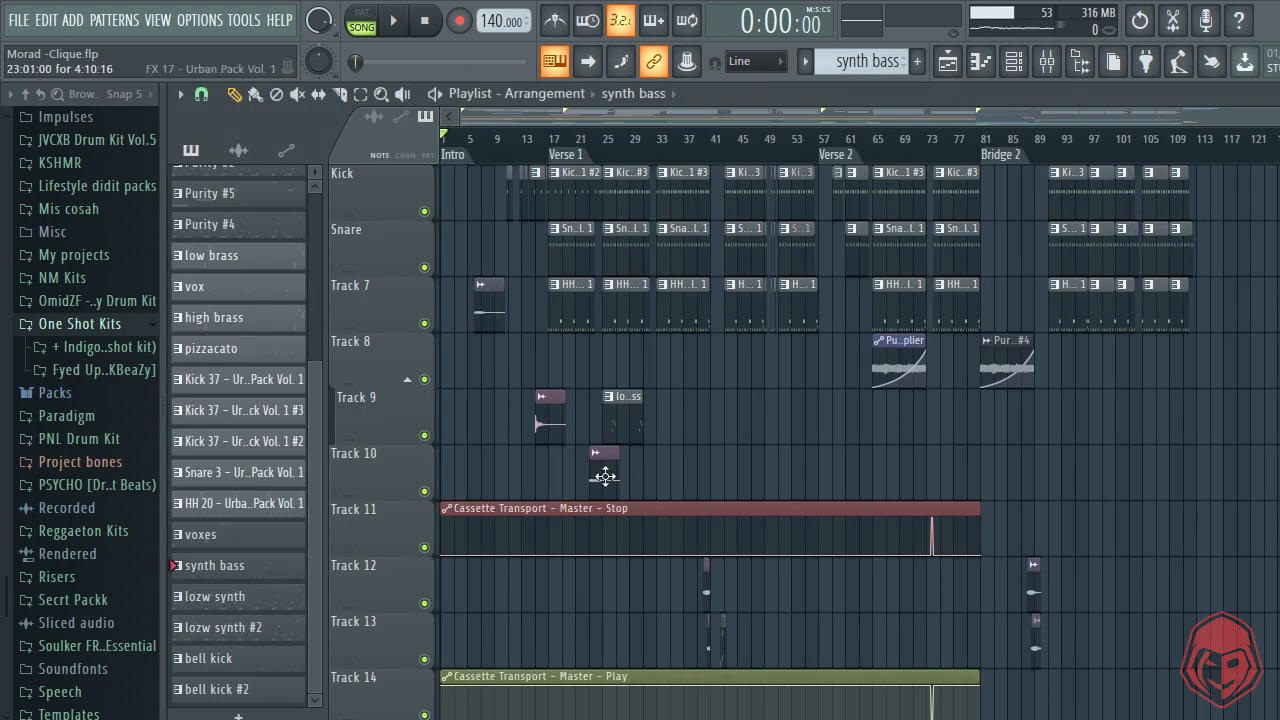
scroll(705, 584, up, 3)
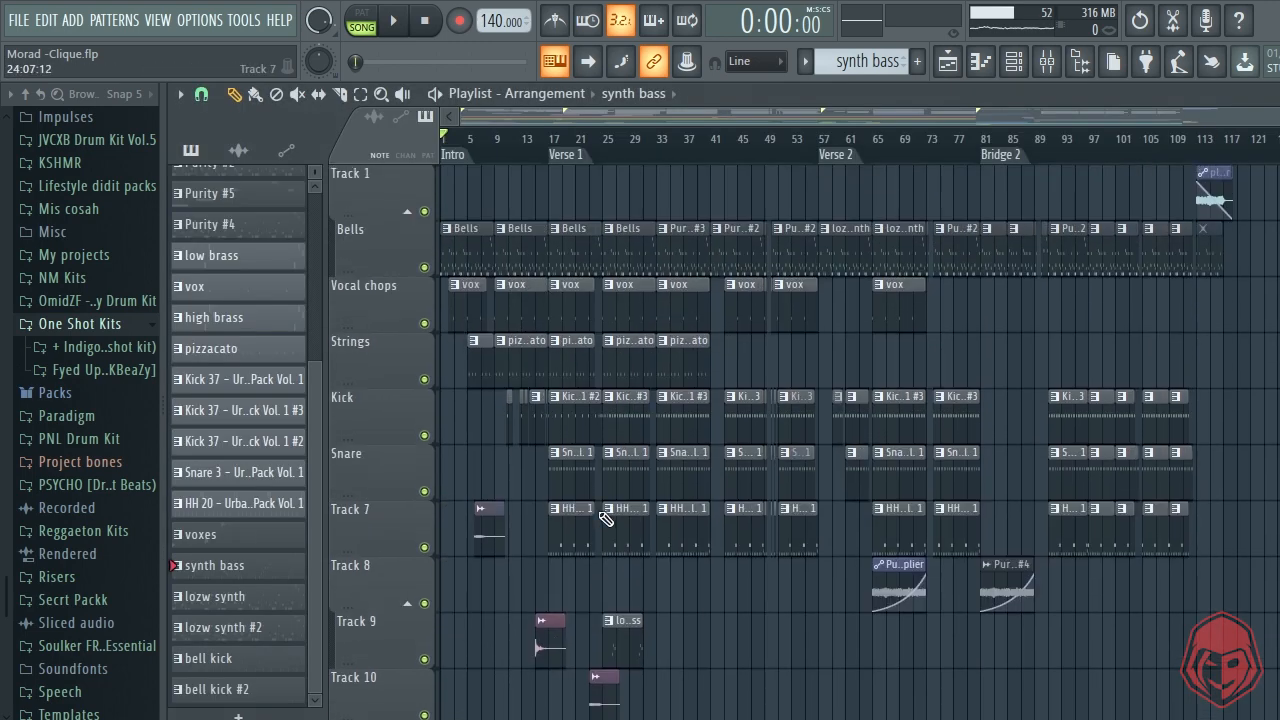